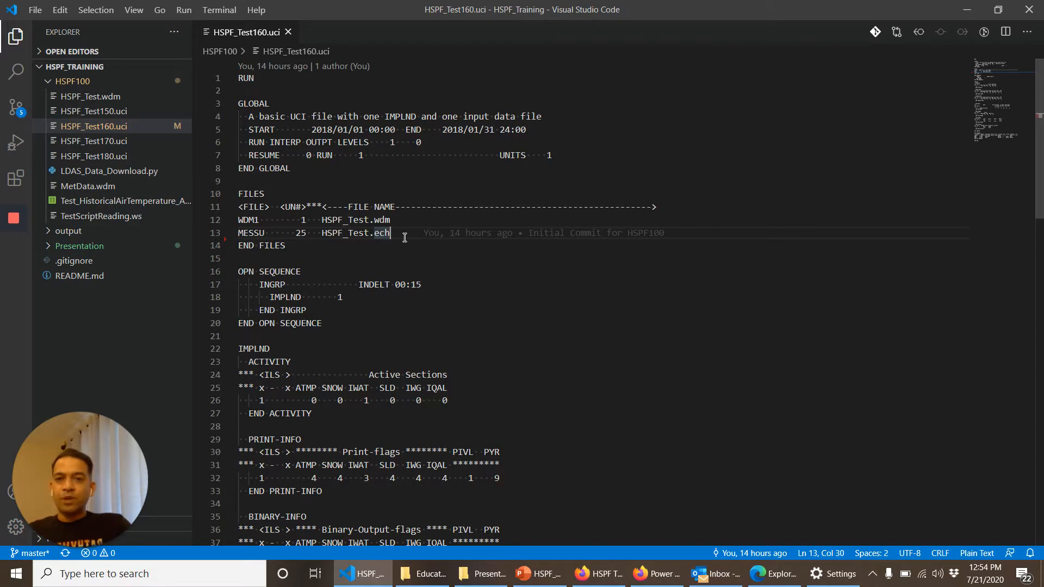
Step: Add a line below the MESSU entry in the FILES block assigning unit 27 to HSPF_Test.out
{"action": "left_click", "coordinate": [375, 220]}
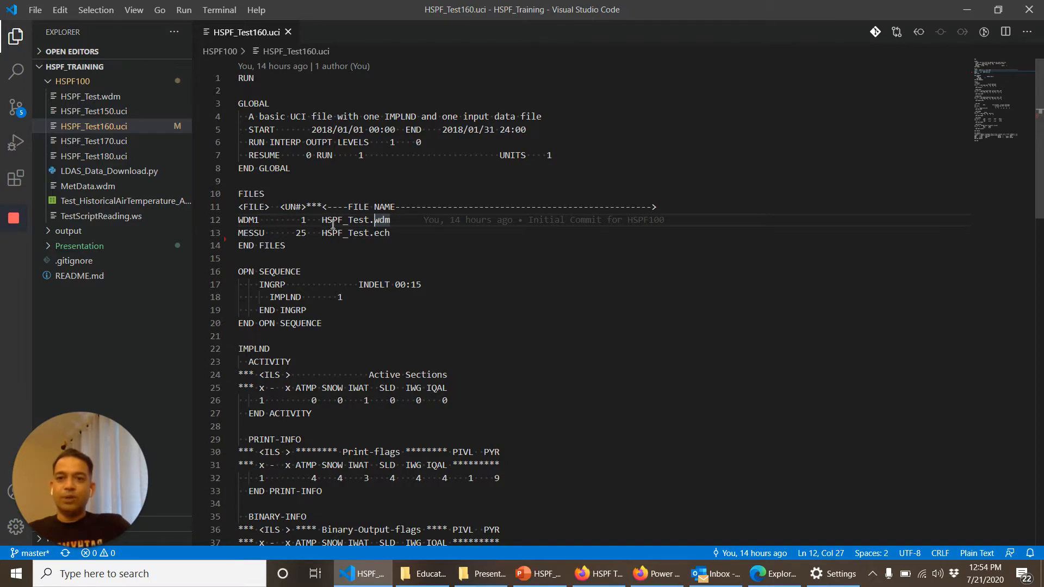
{"action": "left_click", "coordinate": [249, 233]}
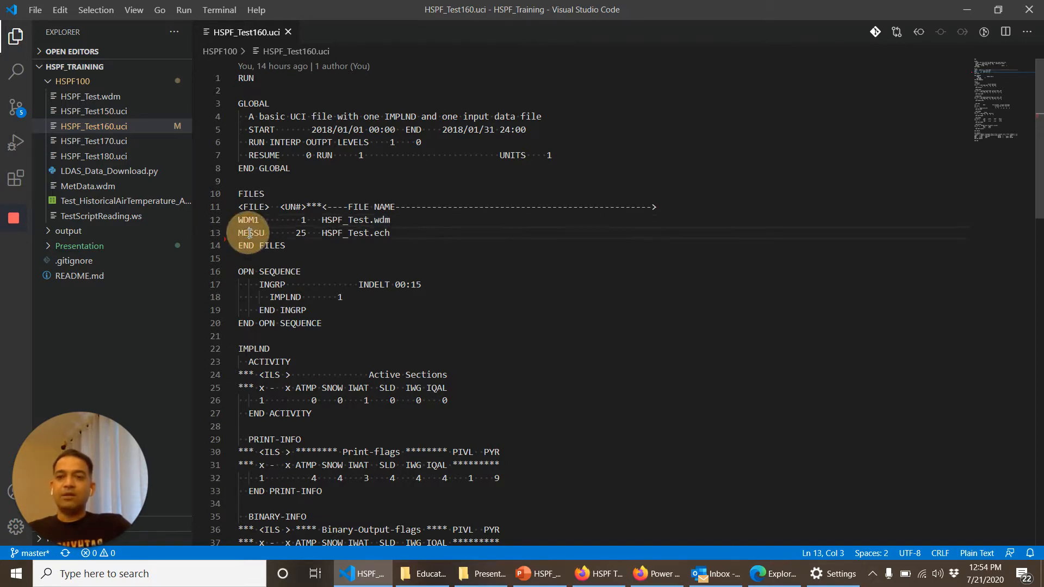
{"action": "left_click", "coordinate": [389, 234]}
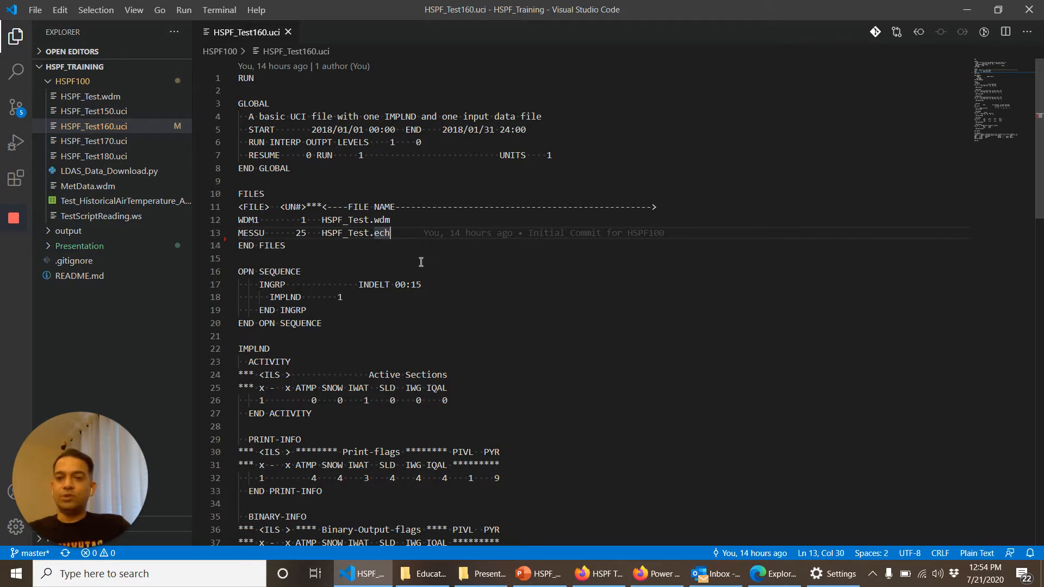
{"action": "key", "text": "Return"}
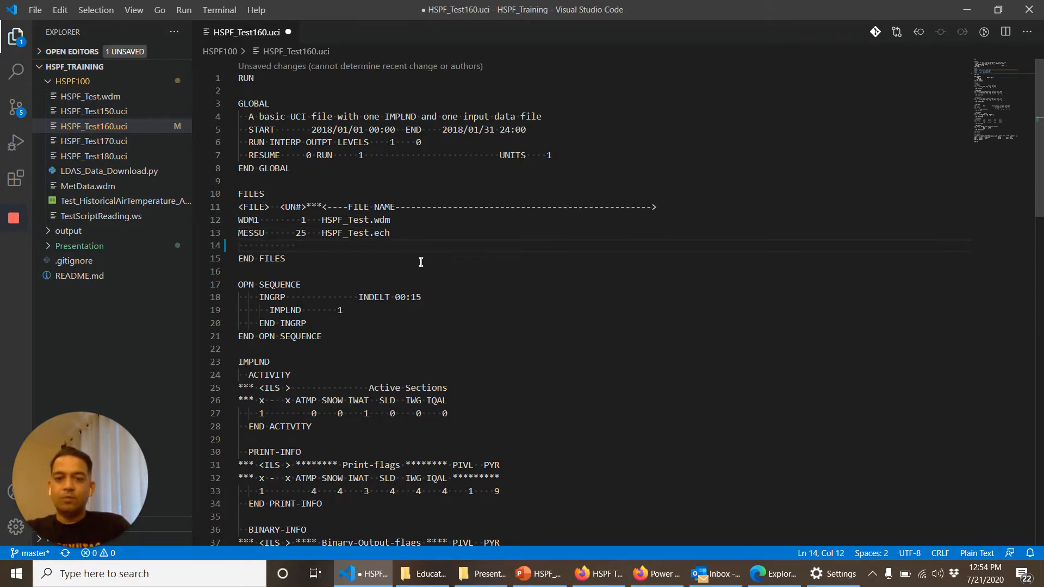
{"action": "type", "text": "27   "}
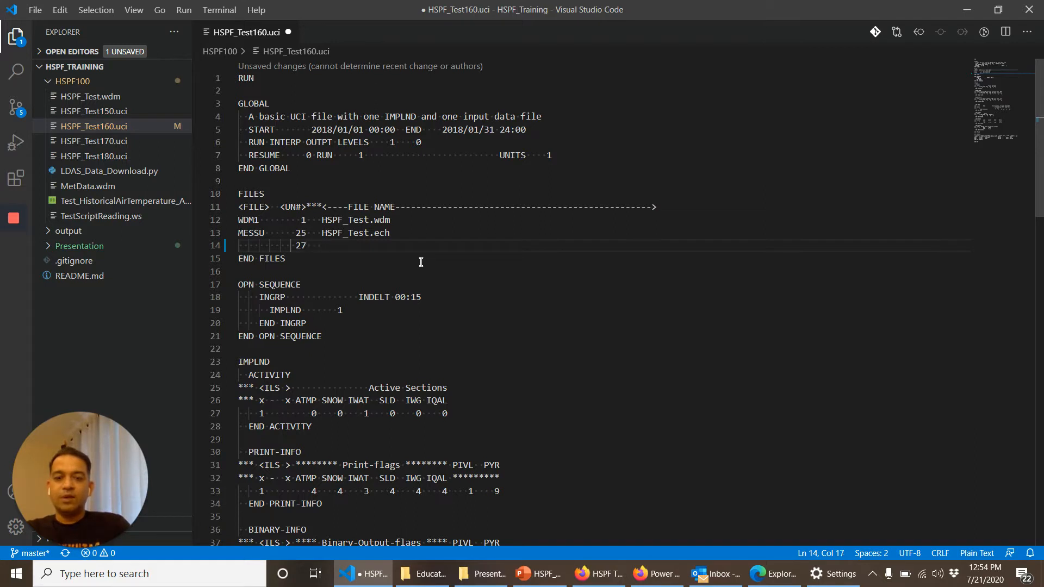
{"action": "type", "text": "H"}
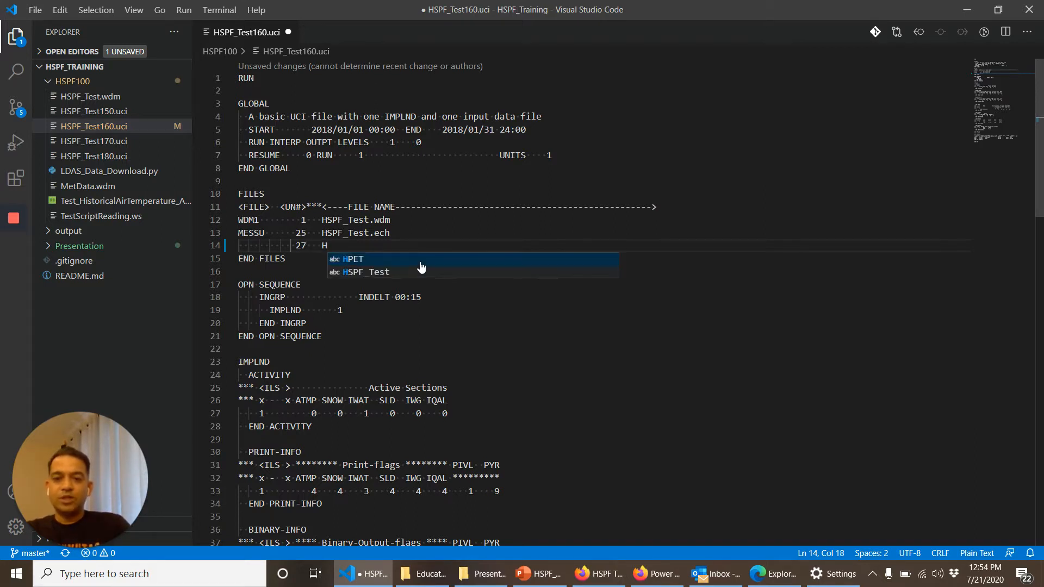
{"action": "type", "text": "SP"}
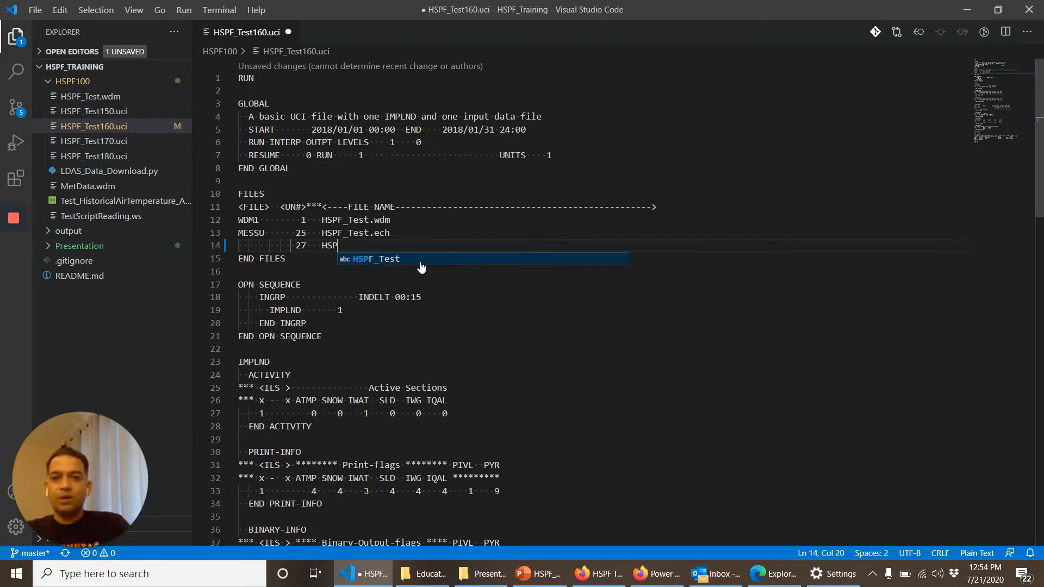
{"action": "type", "text": "_"}
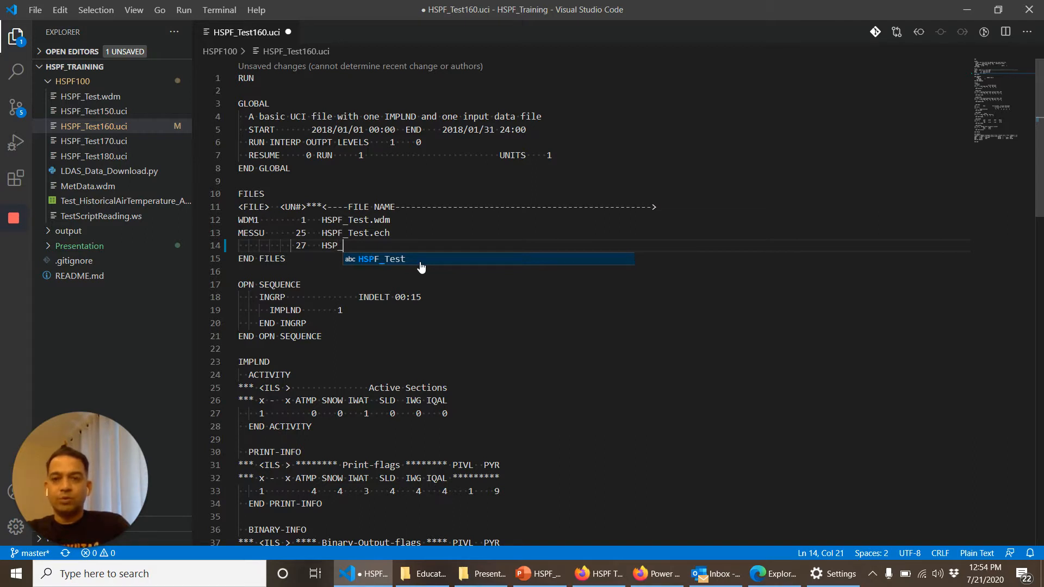
{"action": "key", "text": "BackSpace"}
{"action": "type", "text": "F_Test"}
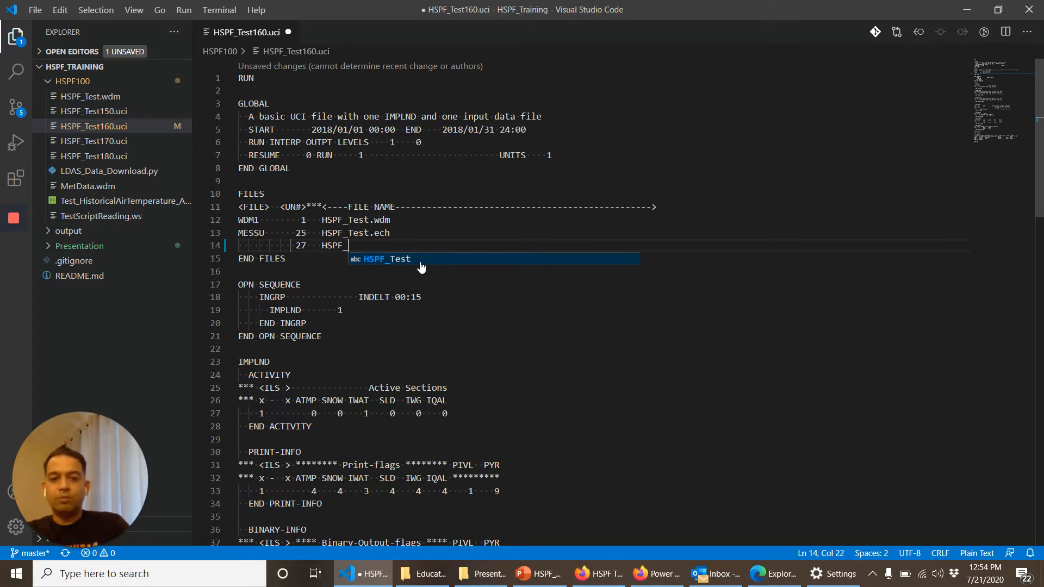
{"action": "type", "text": ".out"}
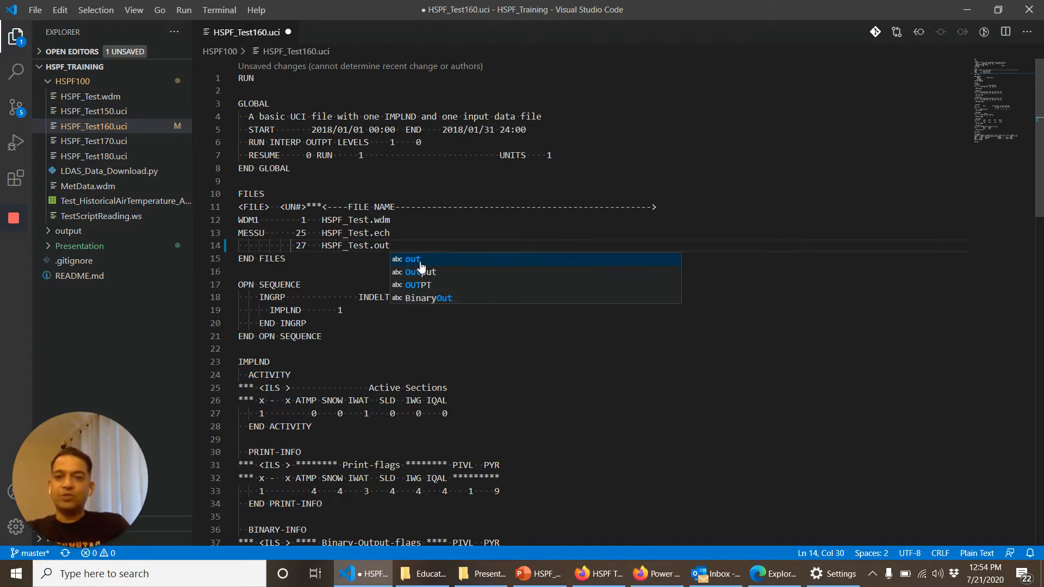
{"action": "left_click", "coordinate": [421, 263]}
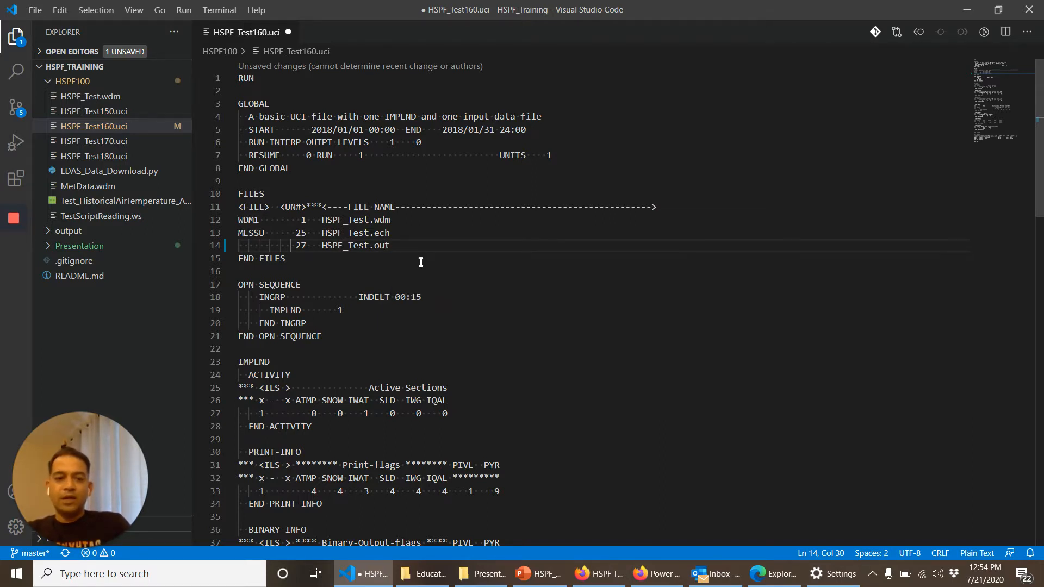
Step: Add a BINO entry at the end of the FILES block with unit 48 and file name HSPF_Test.hbn
{"action": "key", "text": "Return"}
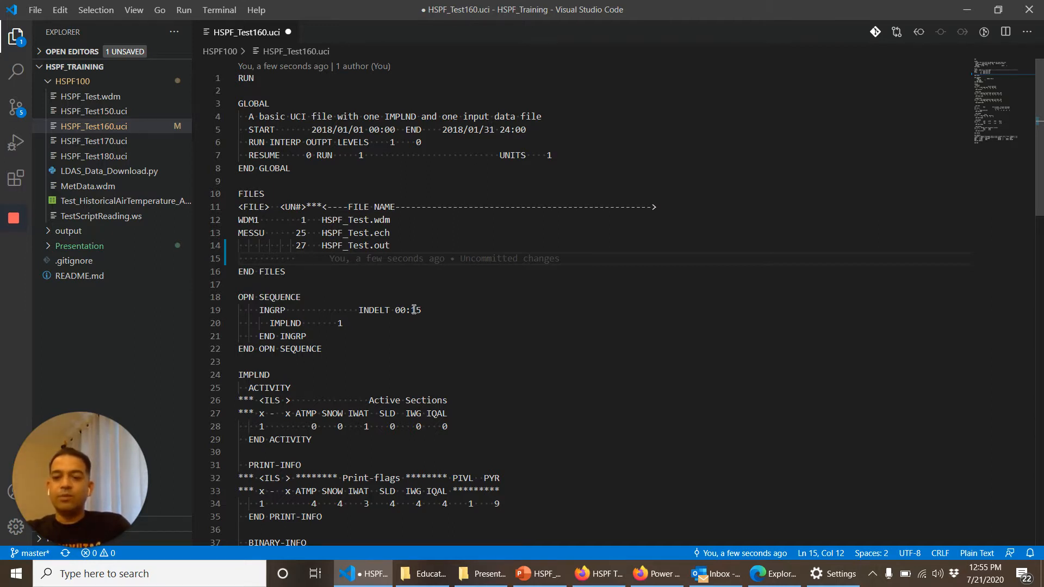
{"action": "type", "text": "48"}
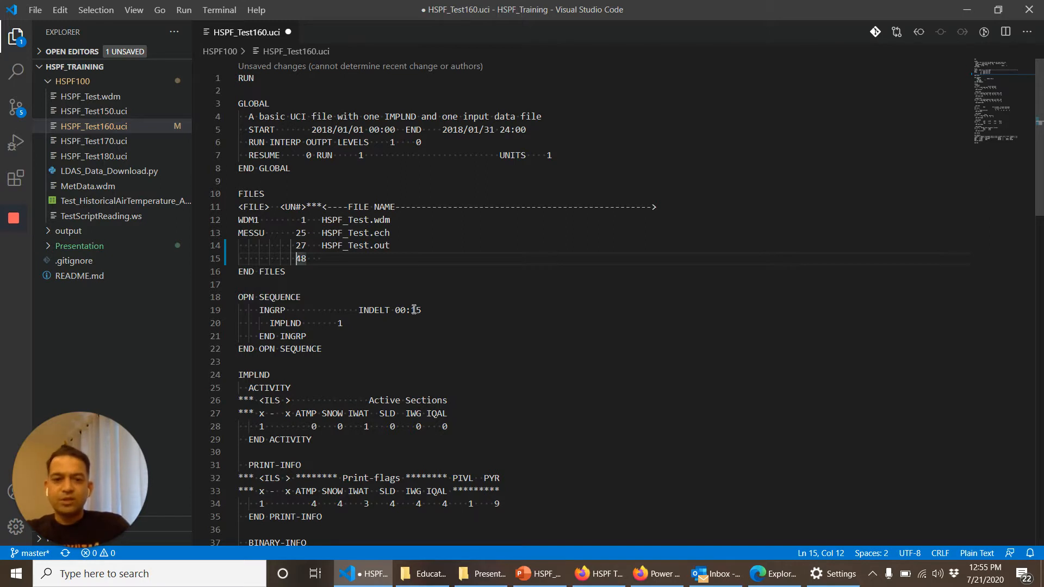
{"action": "key", "text": "Home"}
{"action": "type", "text": "BINO"}
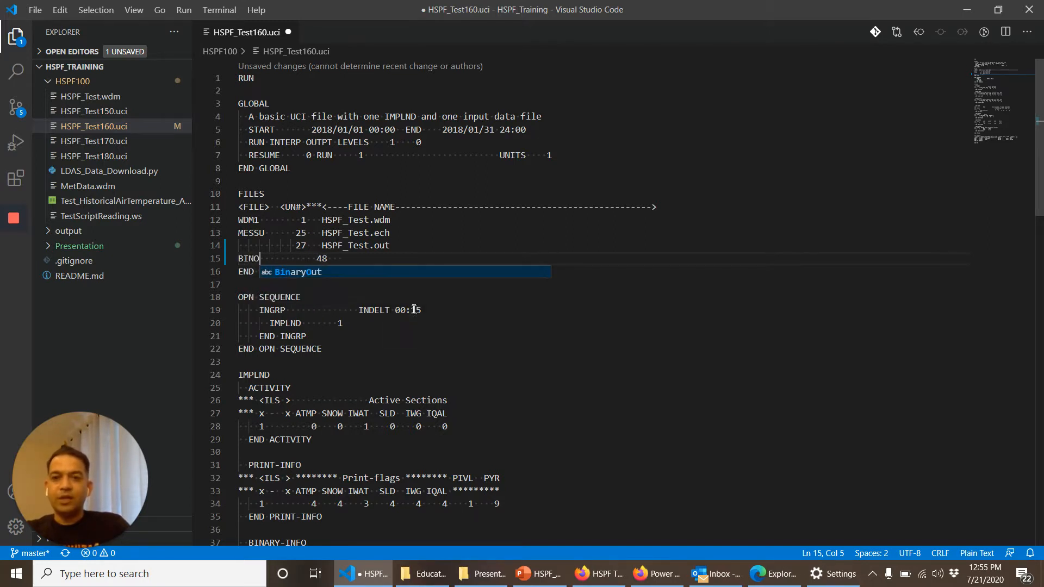
{"action": "key", "text": "Delete"}
{"action": "key", "text": "Delete"}
{"action": "key", "text": "Delete"}
{"action": "key", "text": "Delete"}
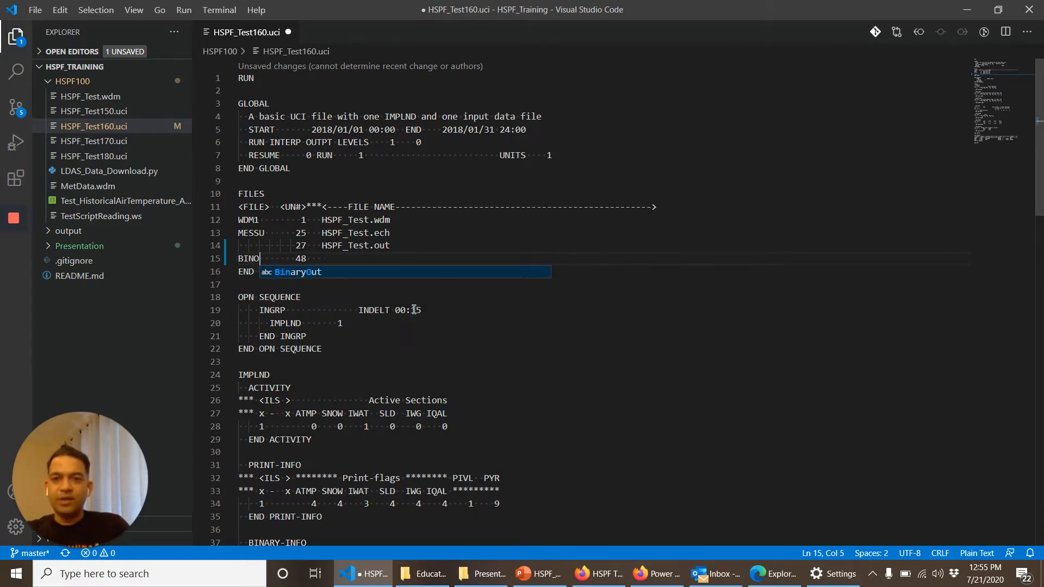
{"action": "key", "text": "End"}
{"action": "type", "text": "HS"}
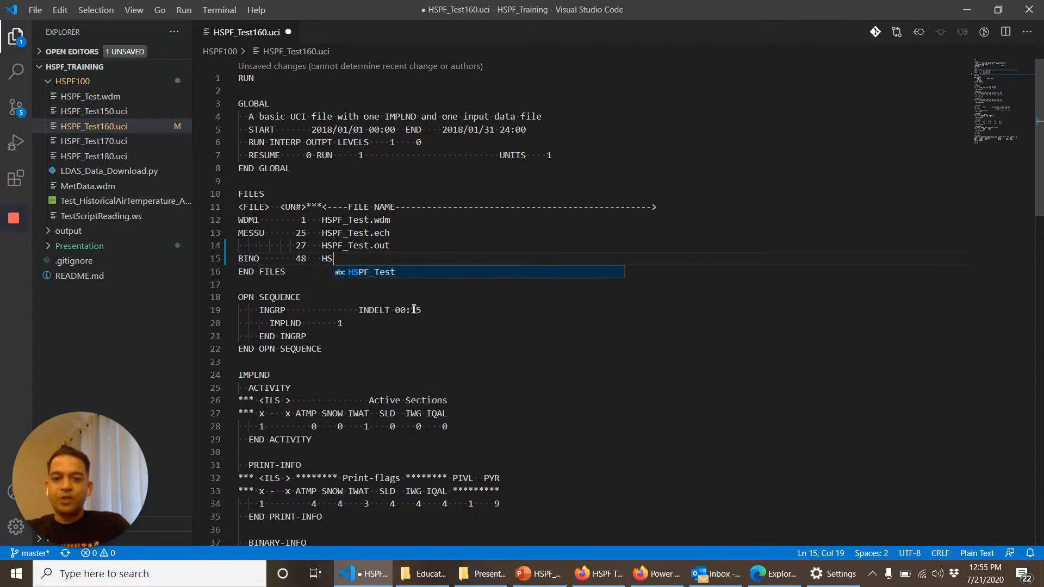
{"action": "type", "text": "PF_Te"}
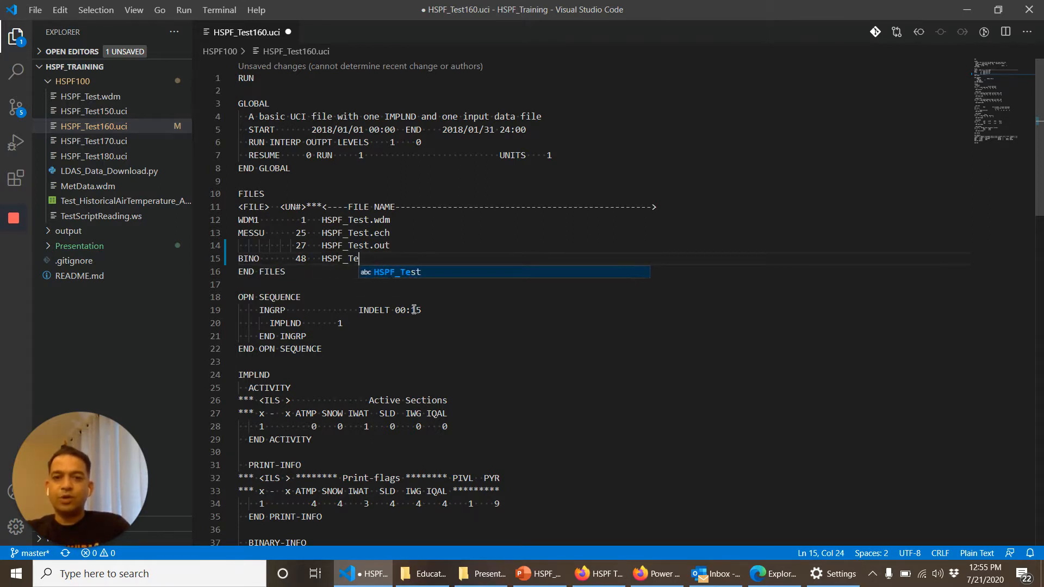
{"action": "type", "text": "st.hbn"}
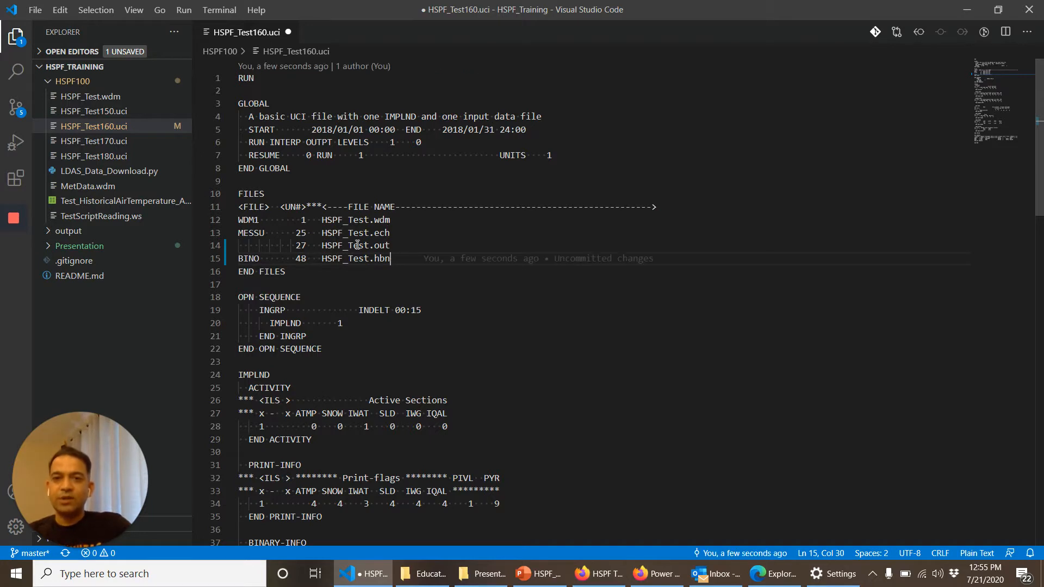
Step: Examine the output file unit numbers, the IMPLND PRINT-INFO and BINARY-INFO flags, and the INDELT time step in OPN SEQUENCE
{"action": "left_click", "coordinate": [298, 245]}
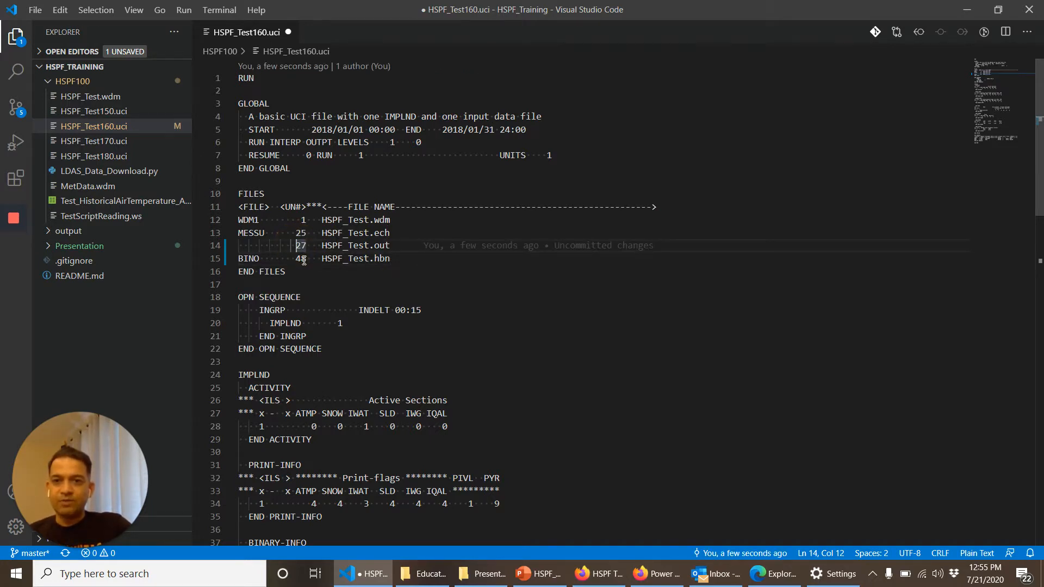
{"action": "left_click", "coordinate": [302, 260]}
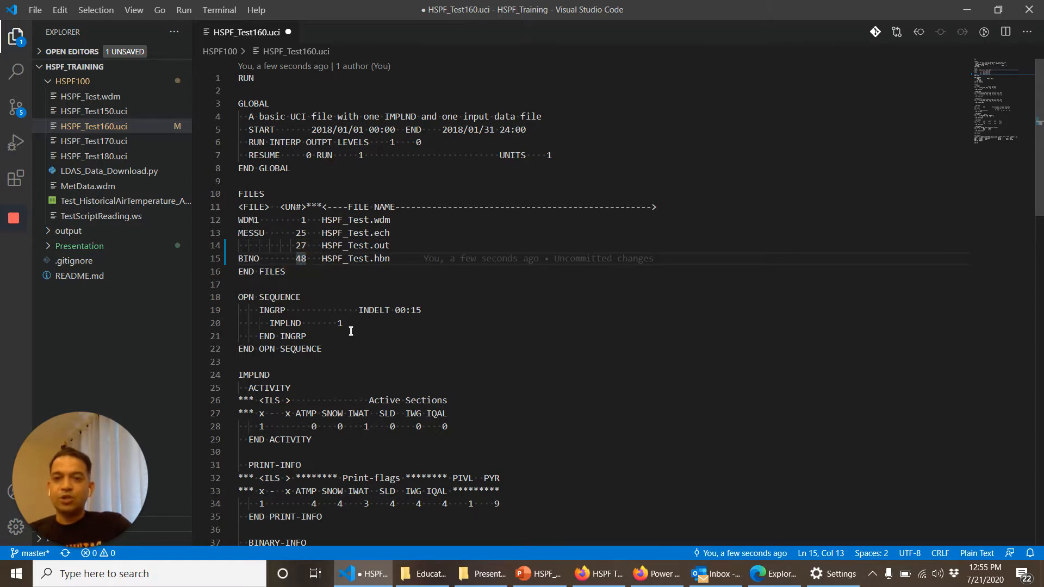
{"action": "scroll", "coordinate": [350, 331], "scroll_direction": "down", "scroll_amount": 2}
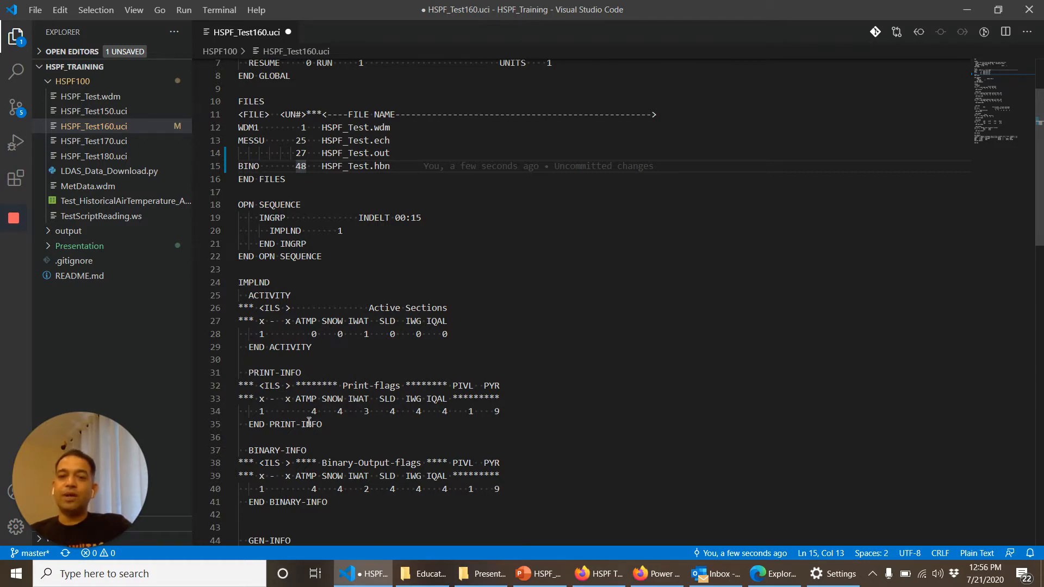
{"action": "scroll", "coordinate": [304, 456], "scroll_direction": "down", "scroll_amount": 2}
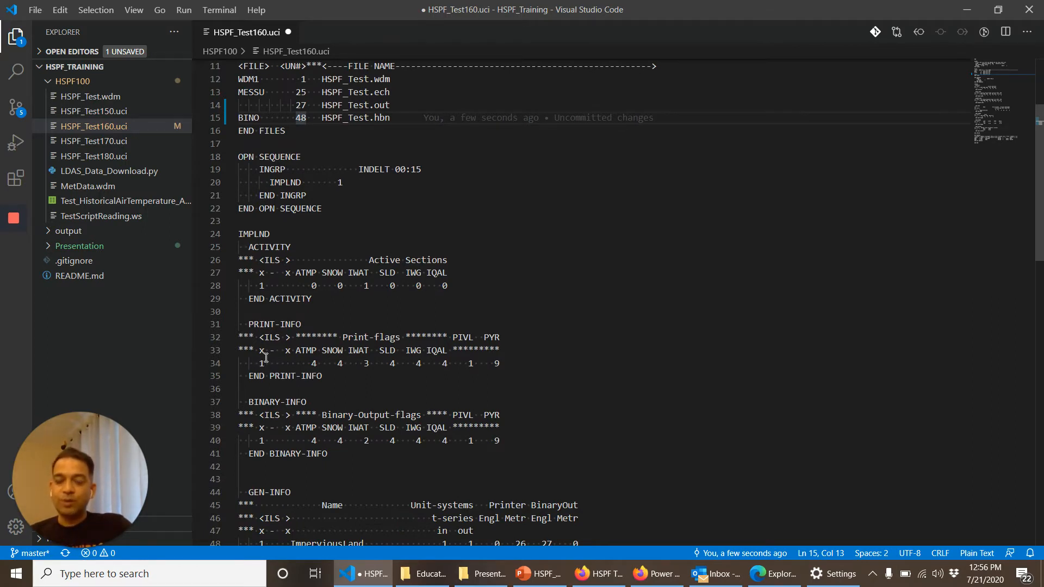
{"action": "left_click", "coordinate": [366, 363]}
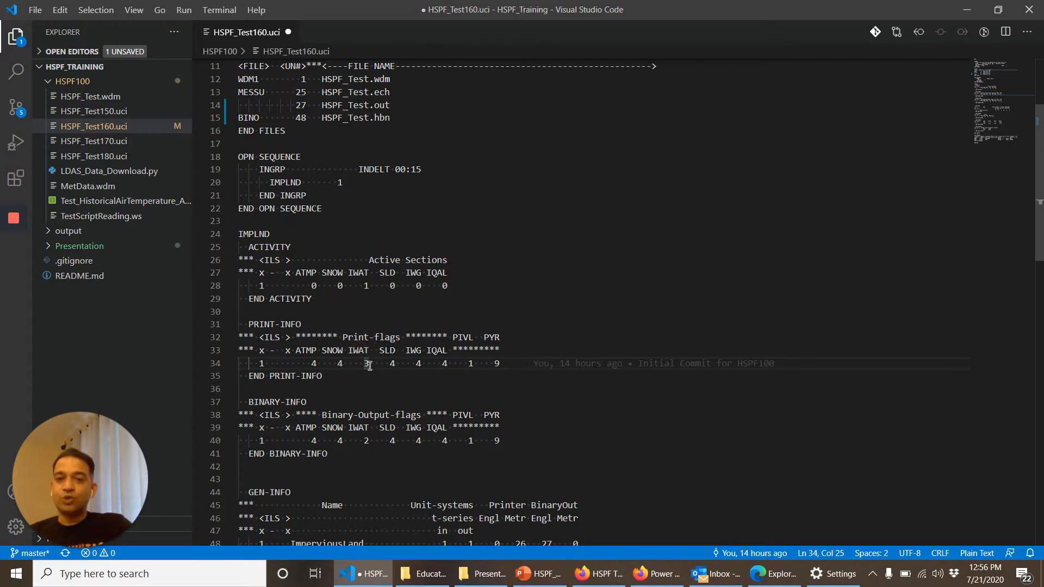
{"action": "left_click", "coordinate": [339, 363]}
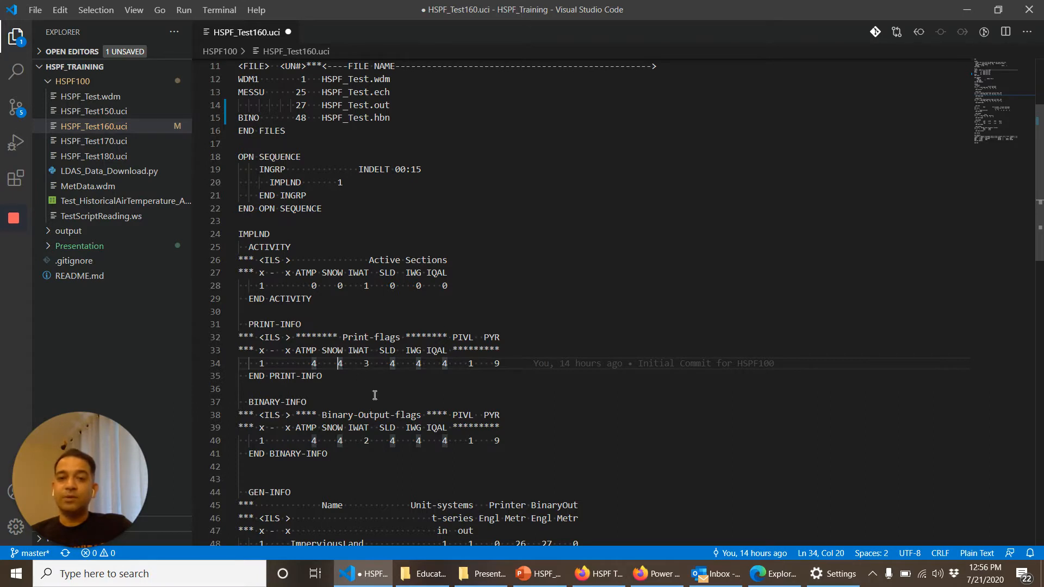
{"action": "left_click", "coordinate": [368, 365]}
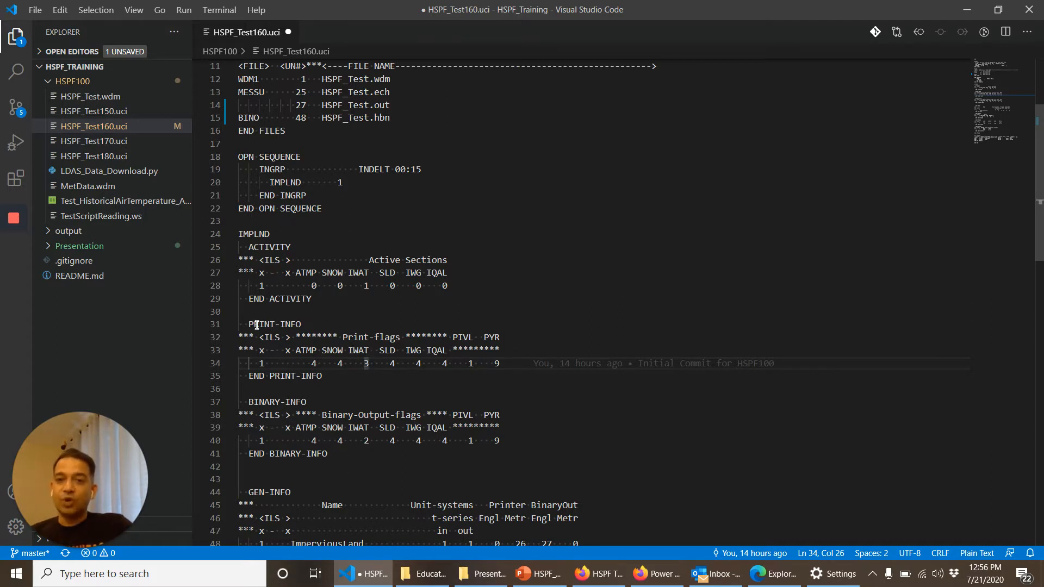
{"action": "left_click", "coordinate": [496, 364]}
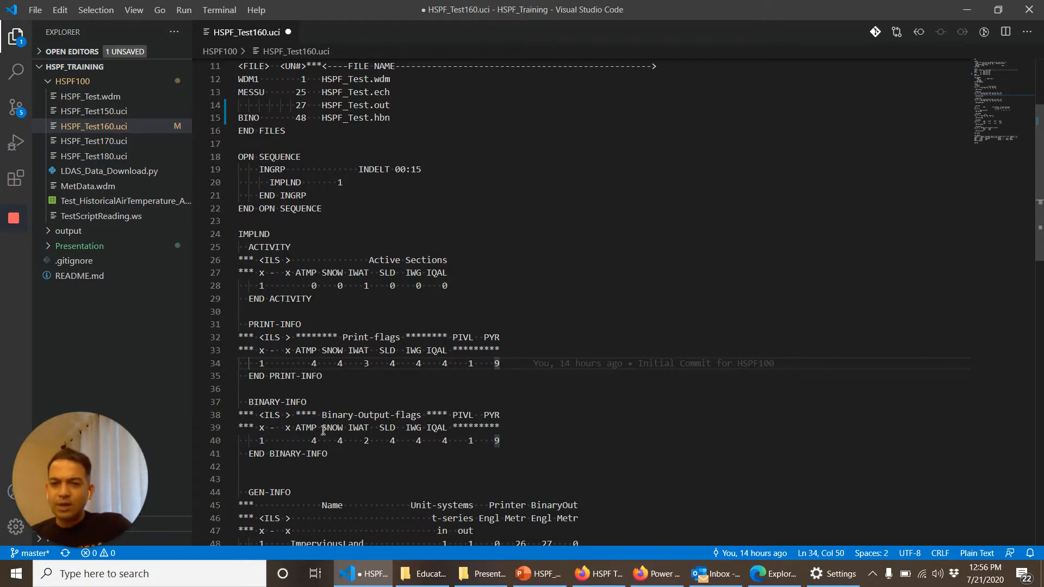
{"action": "scroll", "coordinate": [402, 416], "scroll_direction": "down", "scroll_amount": 1}
{"action": "scroll", "coordinate": [401, 416], "scroll_direction": "down", "scroll_amount": 1}
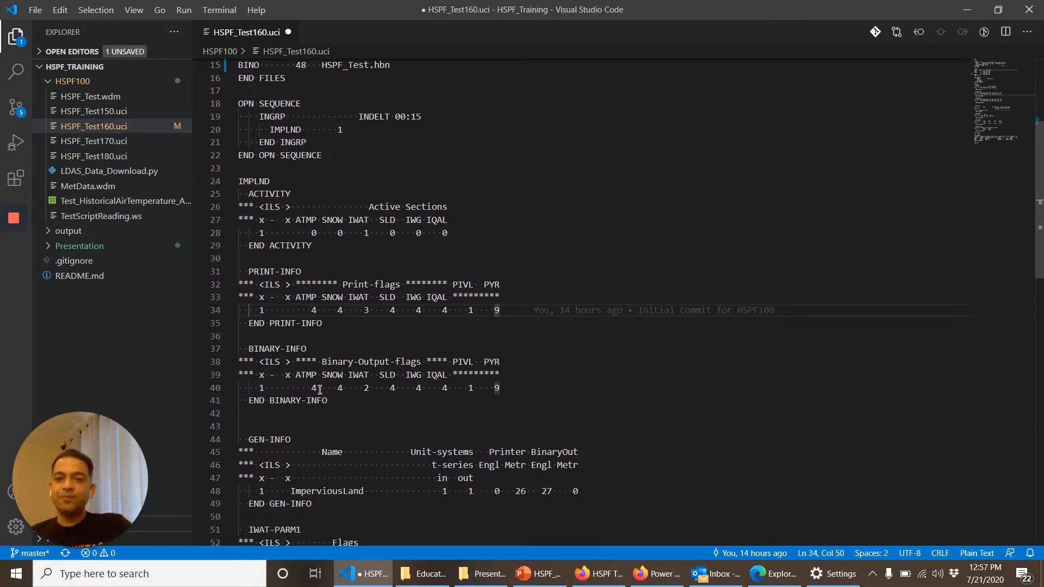
{"action": "left_click", "coordinate": [370, 390]}
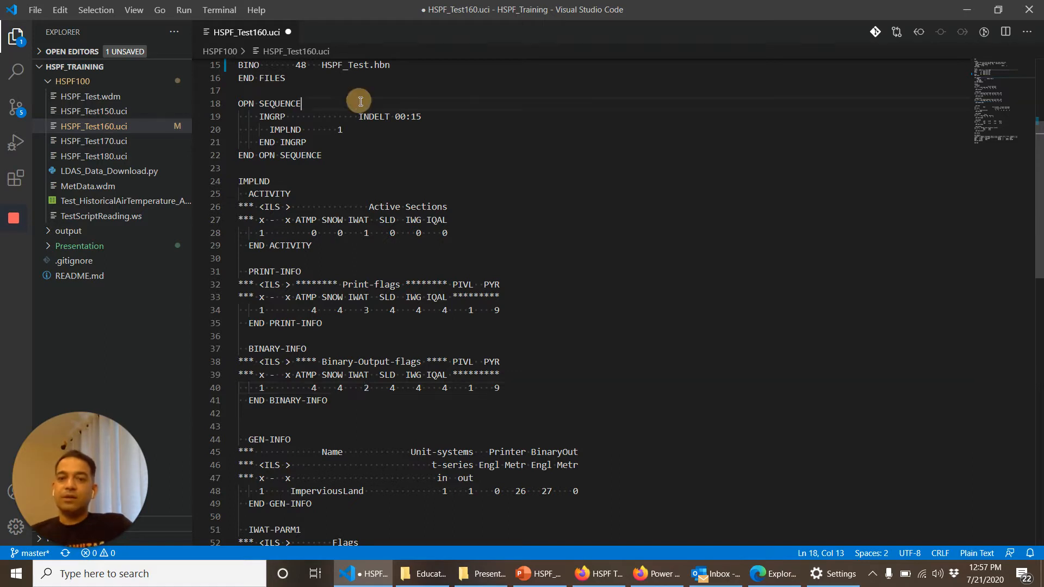
{"action": "left_click_drag", "start_coordinate": [357, 103], "coordinate": [397, 93]}
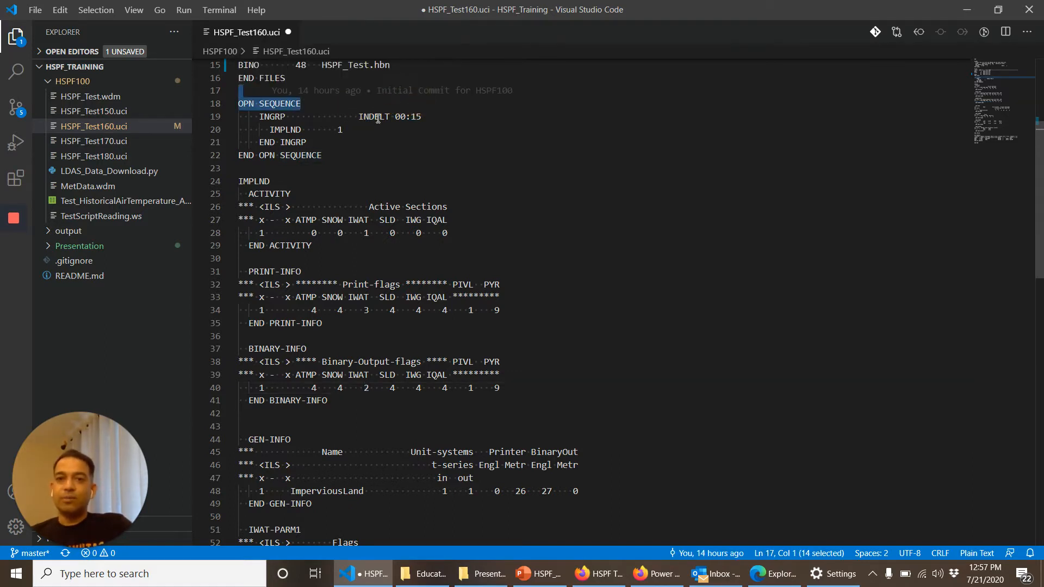
{"action": "double_click", "coordinate": [375, 116]}
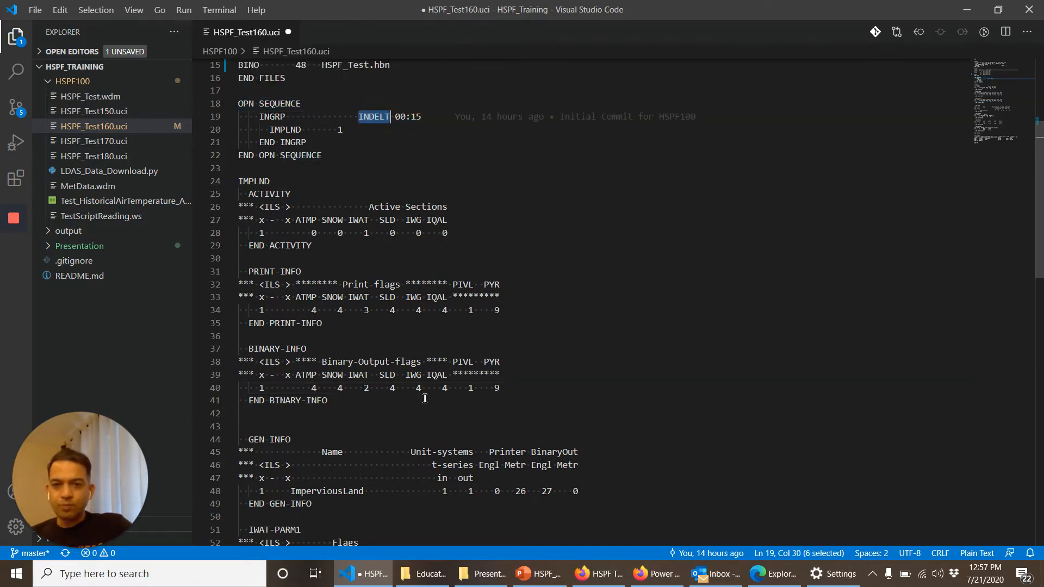
Step: Set the metric Printer unit of ImperviousLand in the GEN-INFO table to 27
{"action": "scroll", "coordinate": [425, 399], "scroll_direction": "down", "scroll_amount": 1}
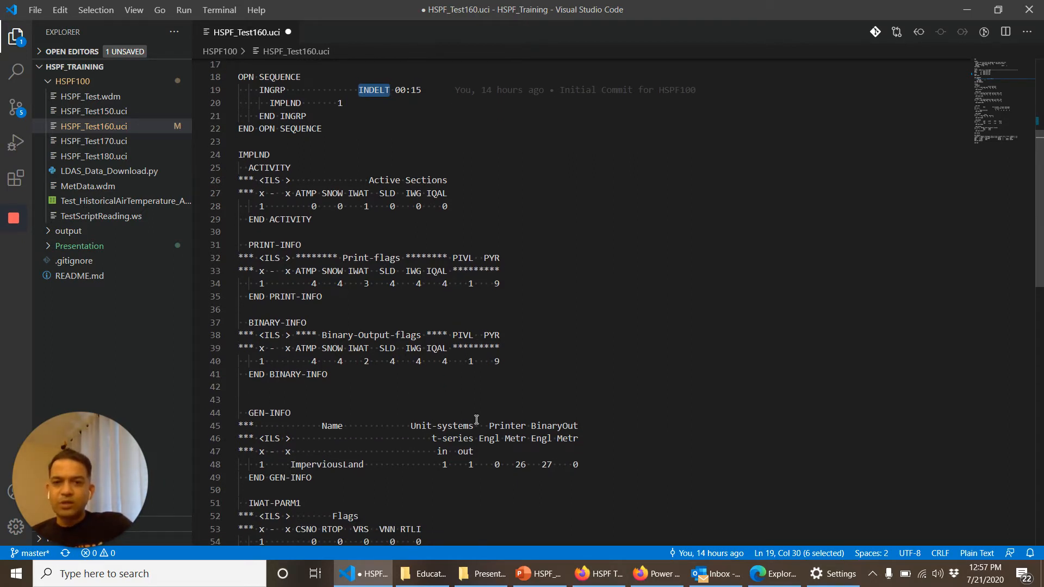
{"action": "scroll", "coordinate": [477, 419], "scroll_direction": "up", "scroll_amount": 1}
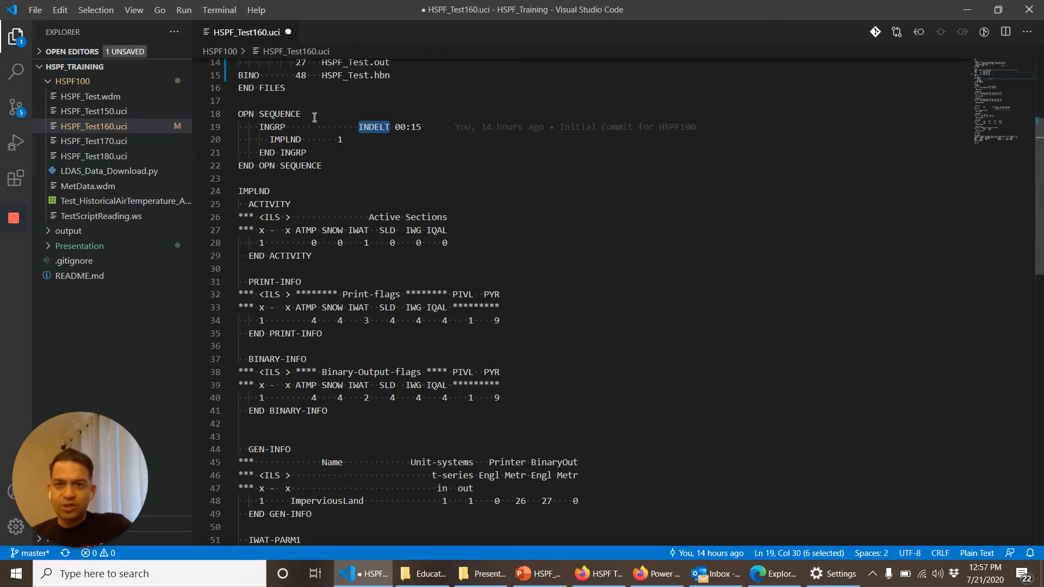
{"action": "left_click", "coordinate": [526, 501]}
{"action": "key", "text": "BackSpace"}
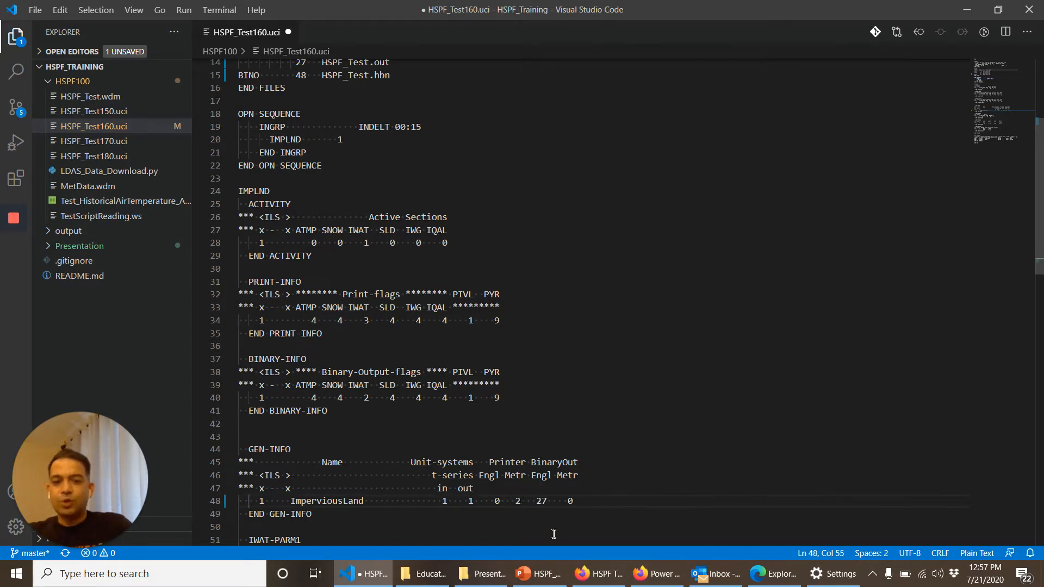
{"action": "type", "text": "7"}
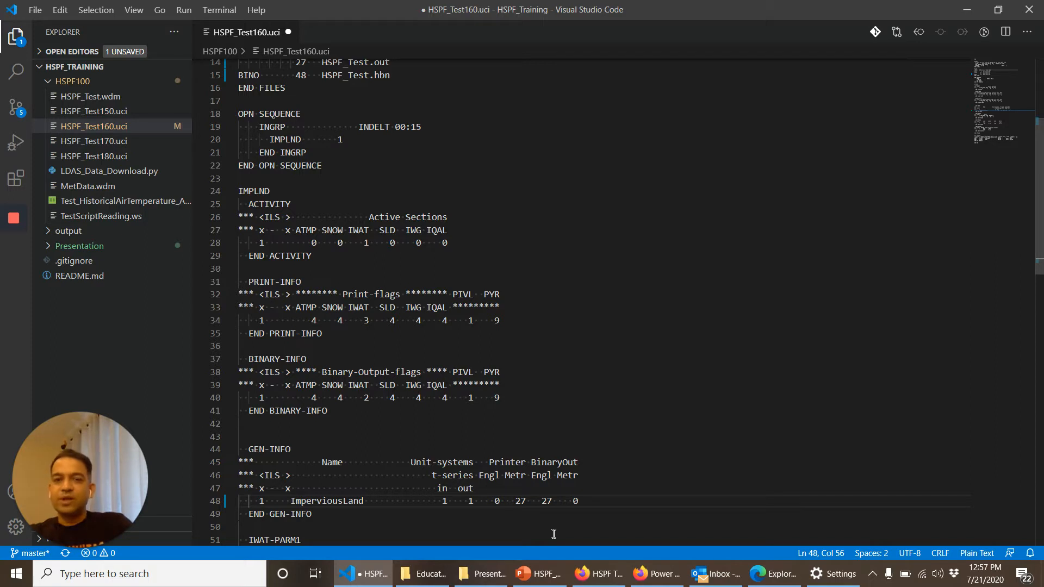
Step: Set the English BinaryOut unit of ImperviousLand in the GEN-INFO table to 48 and save the file
{"action": "key", "text": "Right"}
{"action": "key", "text": "Right"}
{"action": "key", "text": "Right"}
{"action": "key", "text": "Right"}
{"action": "key", "text": "Right"}
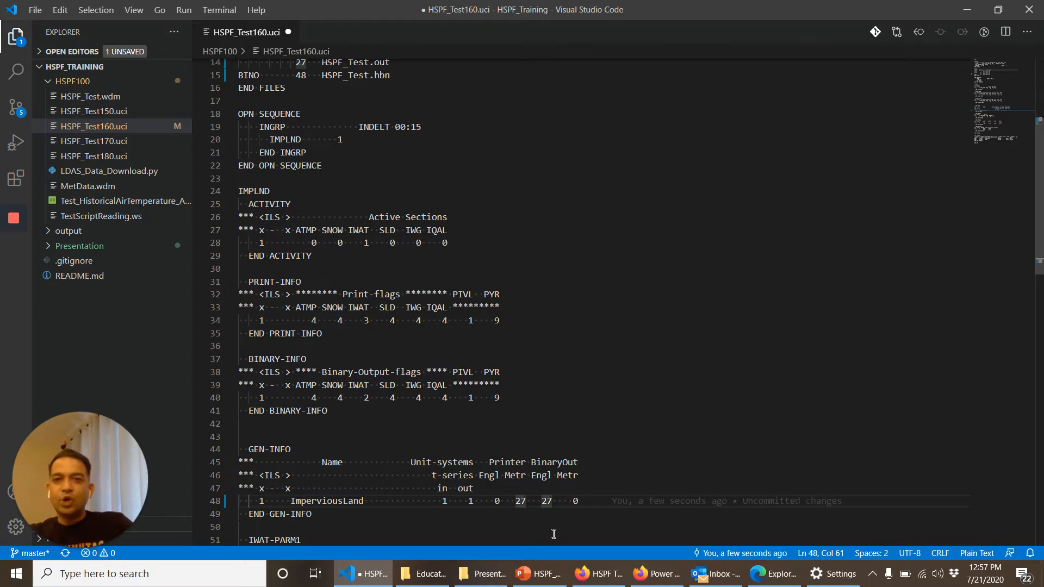
{"action": "key", "text": "BackSpace"}
{"action": "key", "text": "BackSpace"}
{"action": "type", "text": "48"}
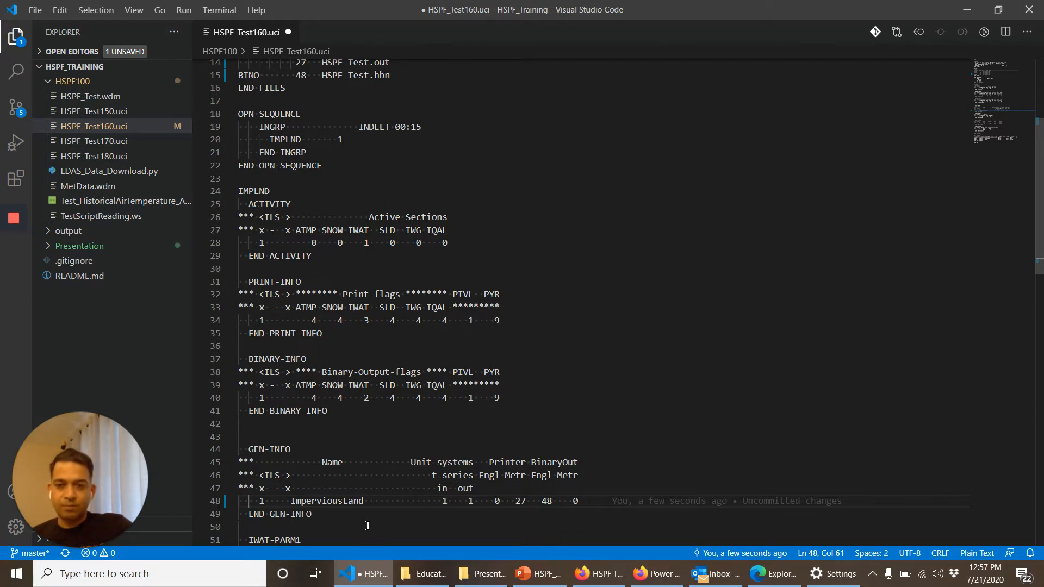
{"action": "scroll", "coordinate": [389, 493], "scroll_direction": "down", "scroll_amount": 3}
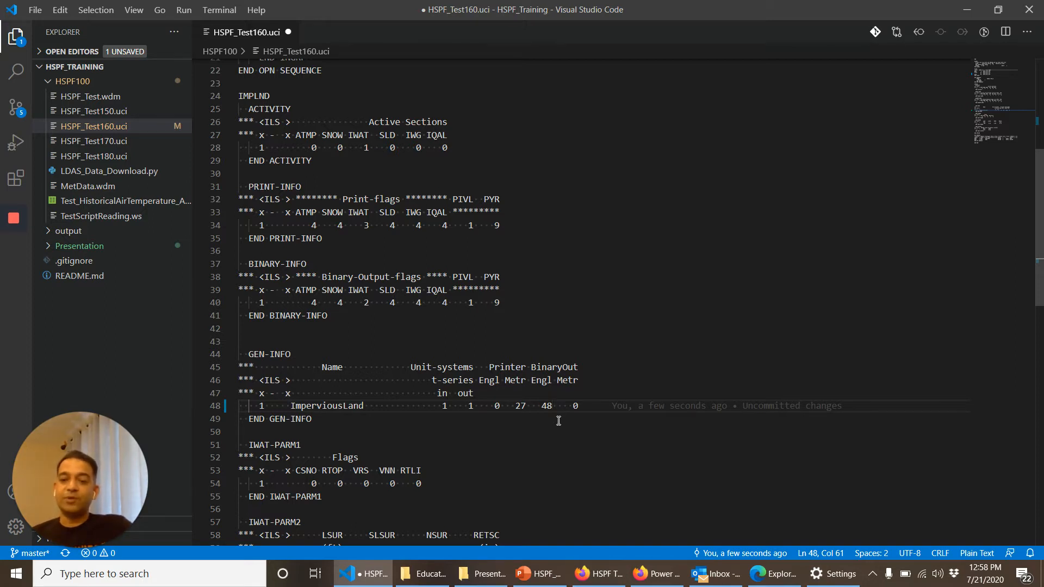
{"action": "key", "text": "ctrl+s"}
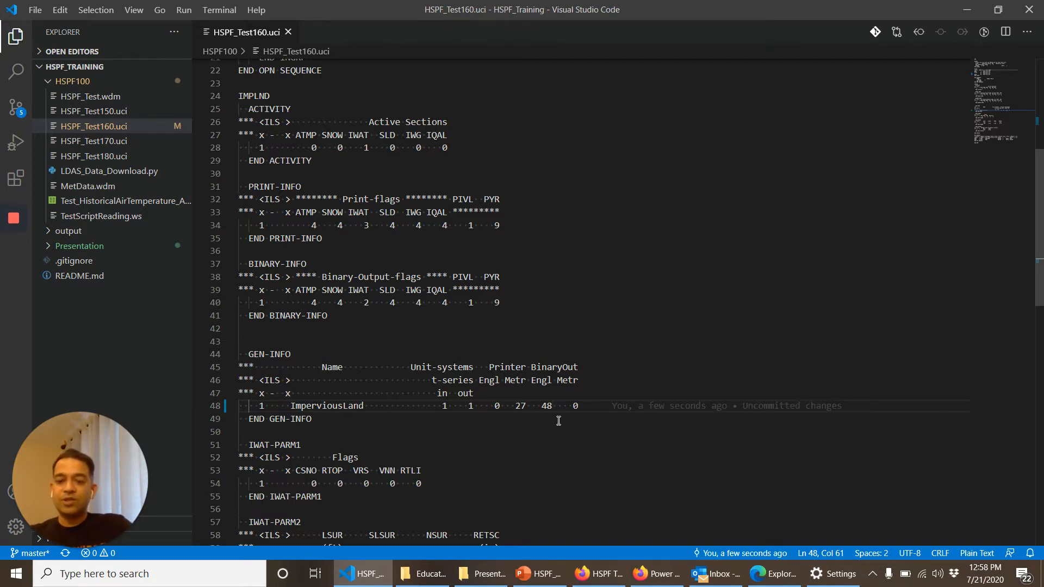
Step: Launch WinHSPF and run HSPF_Test160.uci from the HSPF100 folder
{"action": "key", "text": "super"}
{"action": "type", "text": "winhs"}
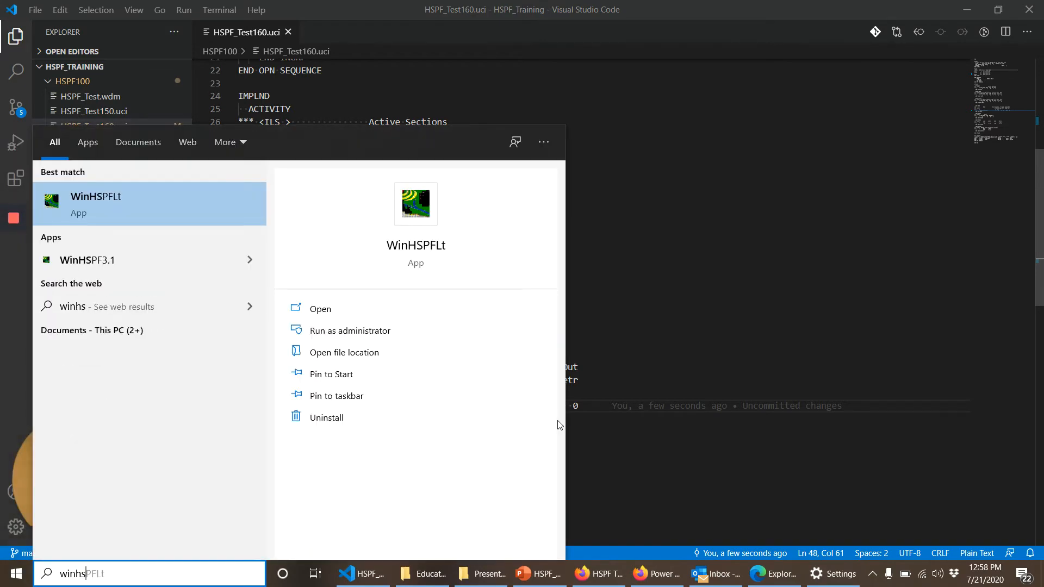
{"action": "key", "text": "Return"}
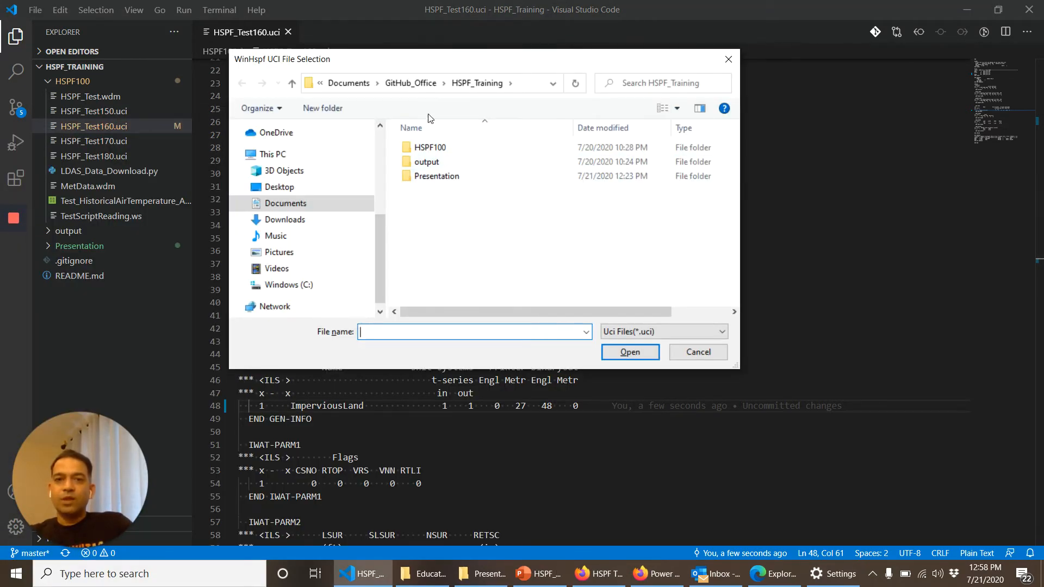
{"action": "left_click", "coordinate": [422, 148]}
{"action": "double_click", "coordinate": [422, 148]}
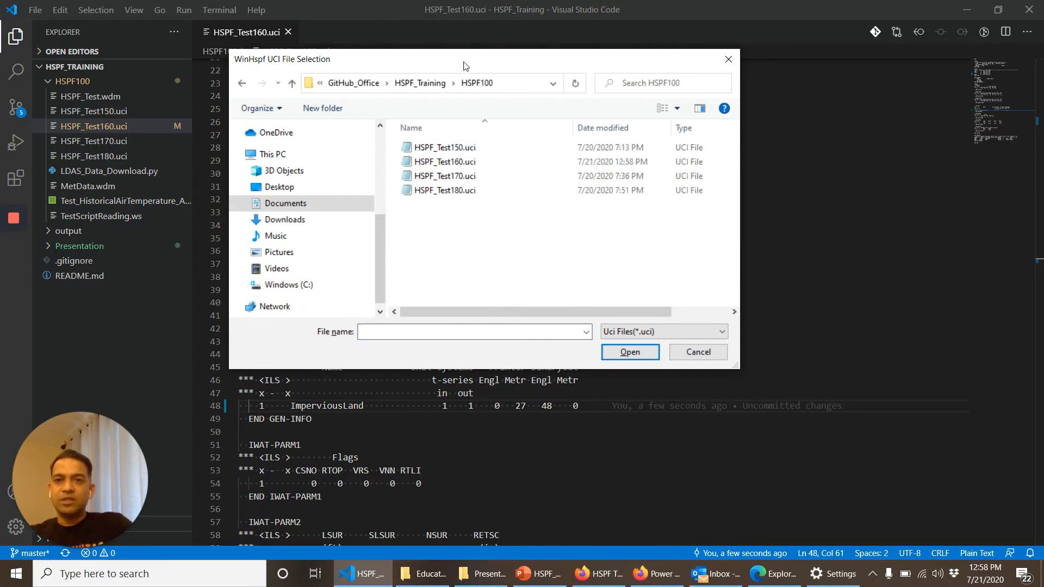
{"action": "double_click", "coordinate": [451, 162]}
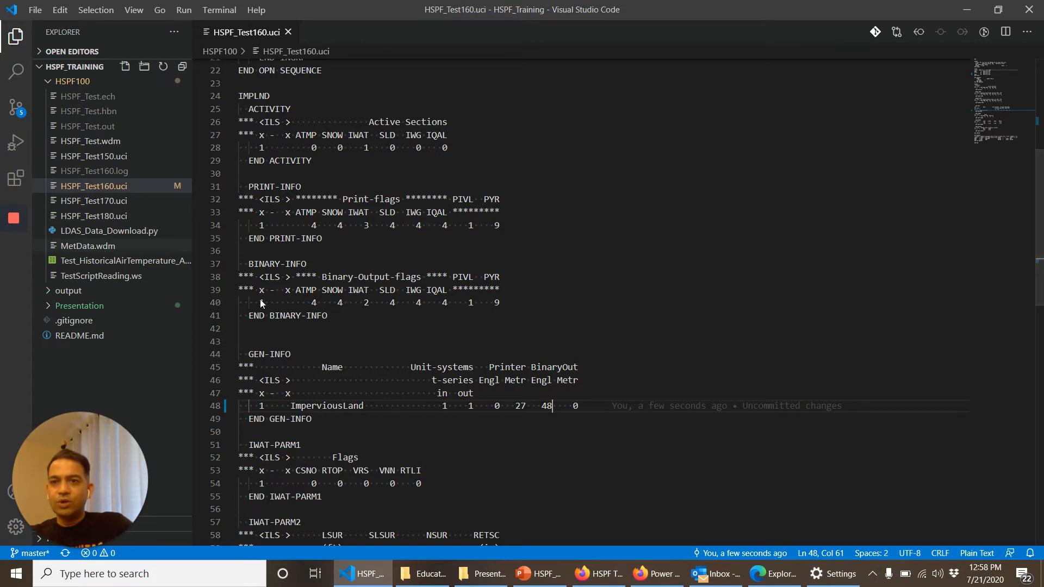
Step: Switch to File Explorer, go to the HSPF100 folder inside HSPF_Training and sort its files by date modified
{"action": "left_click", "coordinate": [484, 576]}
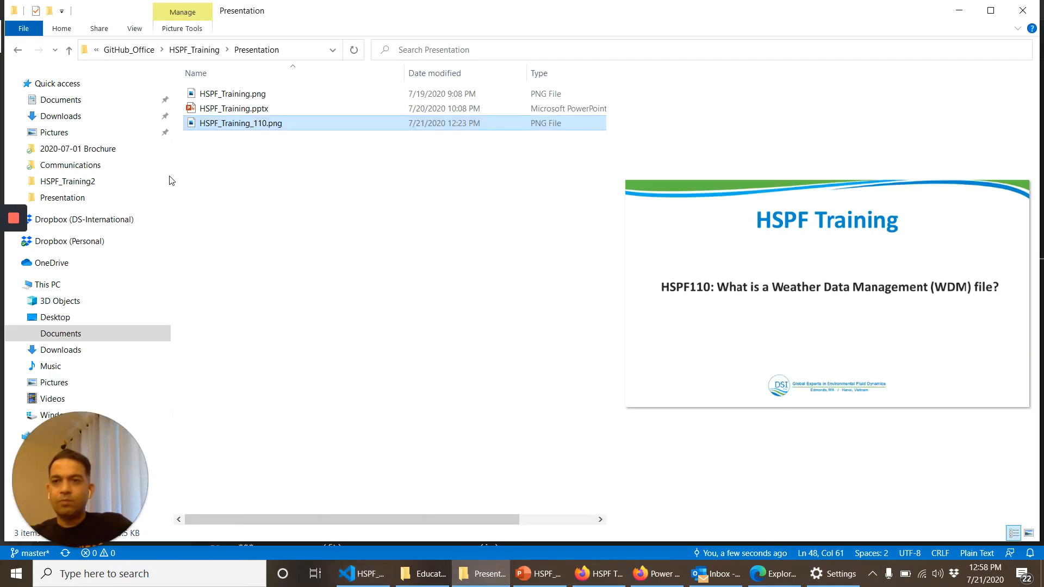
{"action": "left_click", "coordinate": [74, 185]}
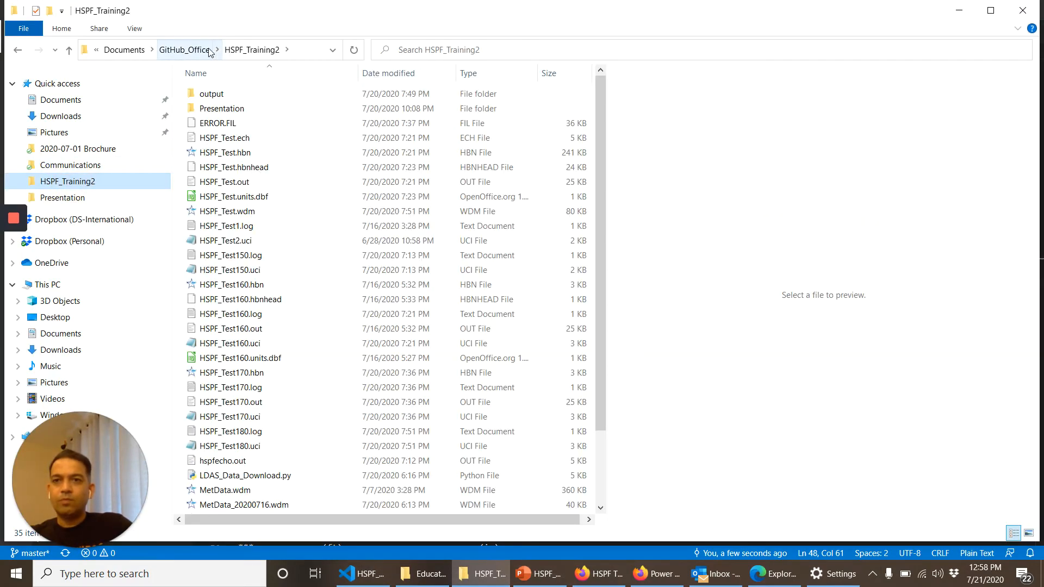
{"action": "left_click", "coordinate": [188, 50]}
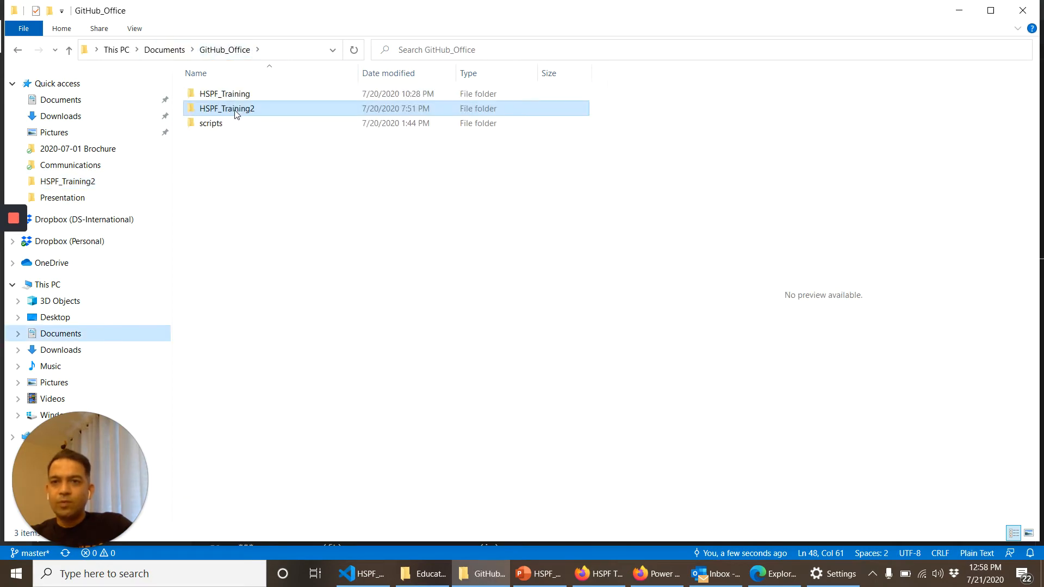
{"action": "left_click", "coordinate": [242, 94]}
{"action": "double_click", "coordinate": [241, 94]}
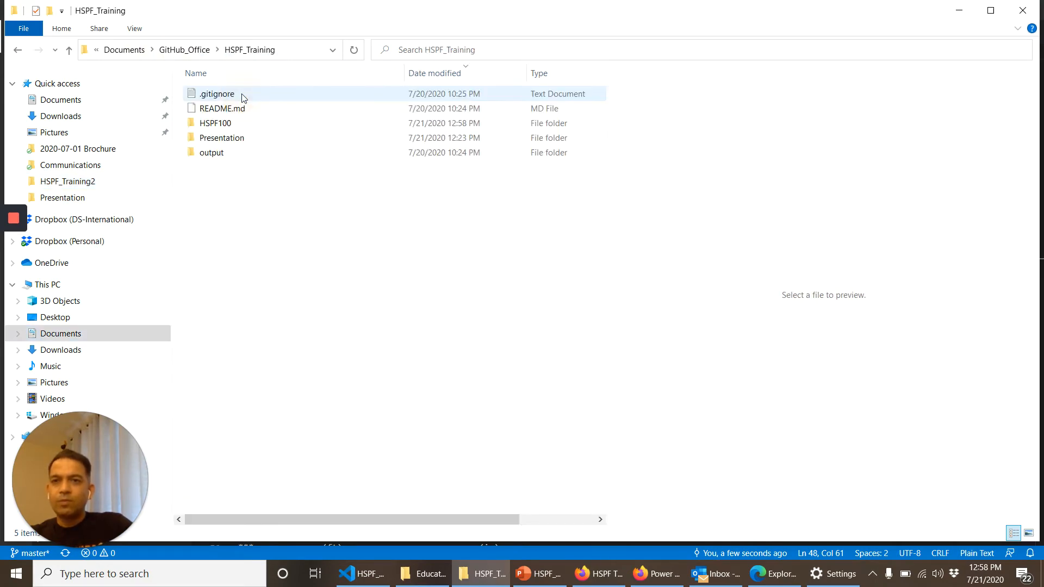
{"action": "double_click", "coordinate": [234, 123]}
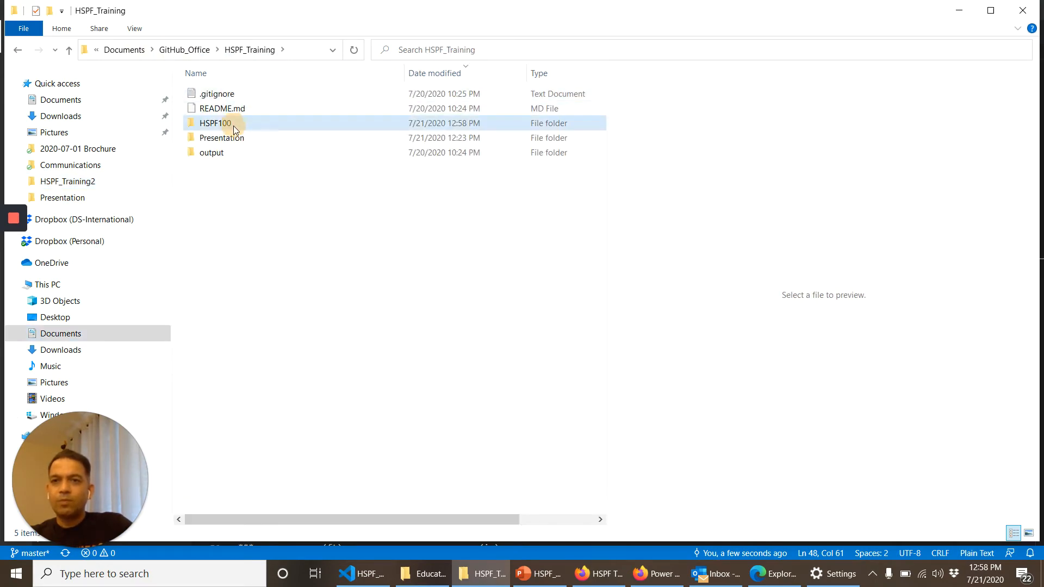
{"action": "left_click", "coordinate": [408, 71]}
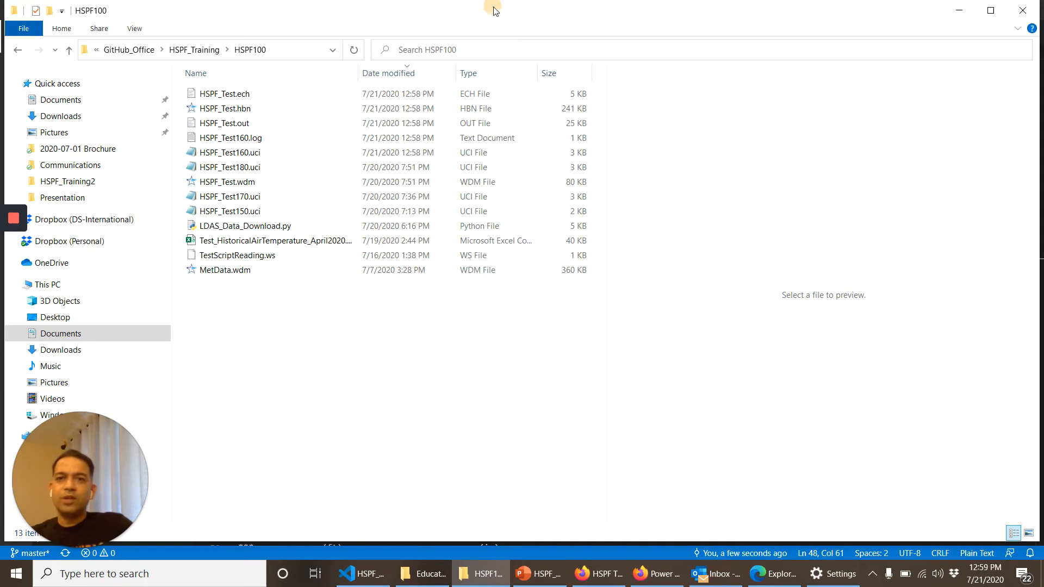
Step: Open HSPF_Test.ech in Visual Studio Code and check the last lines of the echo file for the job's completion status
{"action": "left_click_drag", "start_coordinate": [492, 8], "coordinate": [777, 180]}
{"action": "left_click_drag", "start_coordinate": [492, 263], "coordinate": [353, 32]}
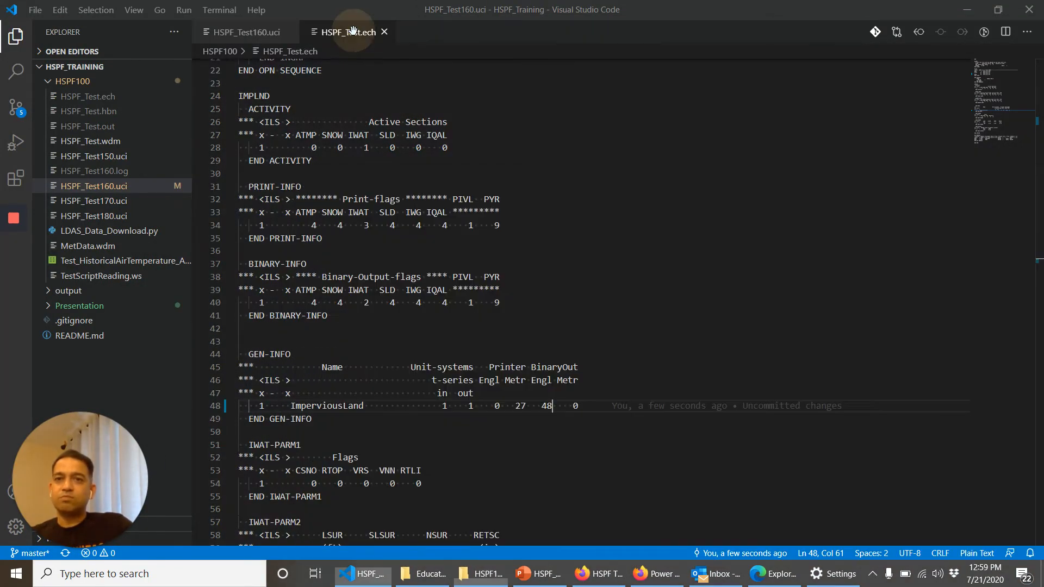
{"action": "left_click", "coordinate": [354, 257]}
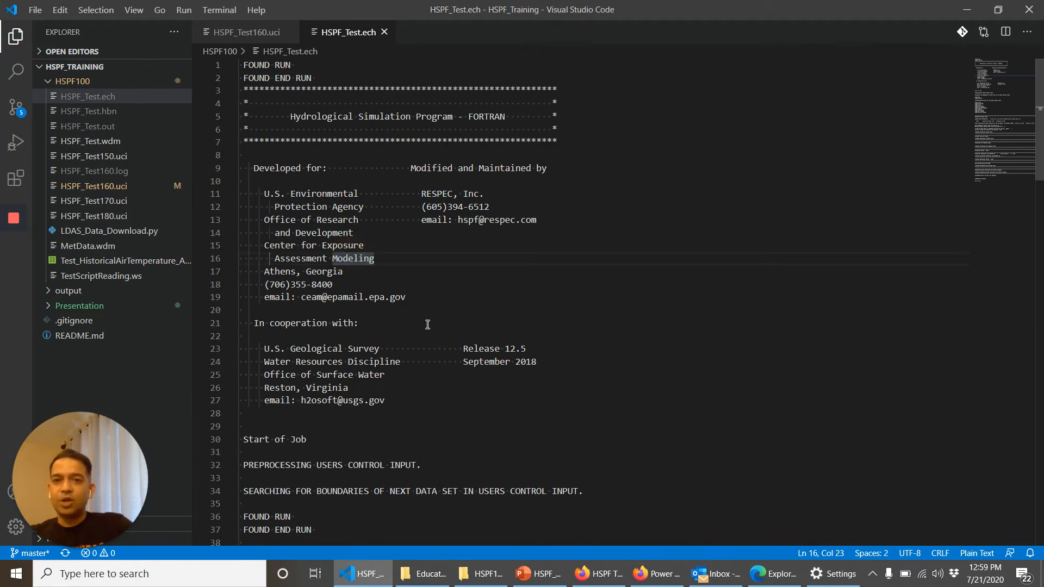
{"action": "scroll", "coordinate": [428, 325], "scroll_direction": "down", "scroll_amount": 2}
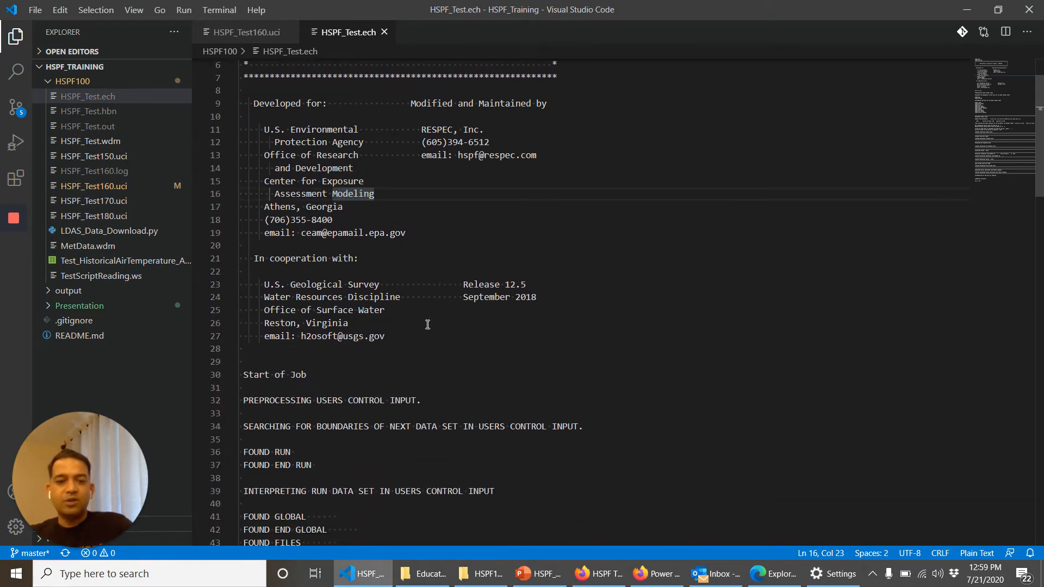
{"action": "key", "text": "ctrl+End"}
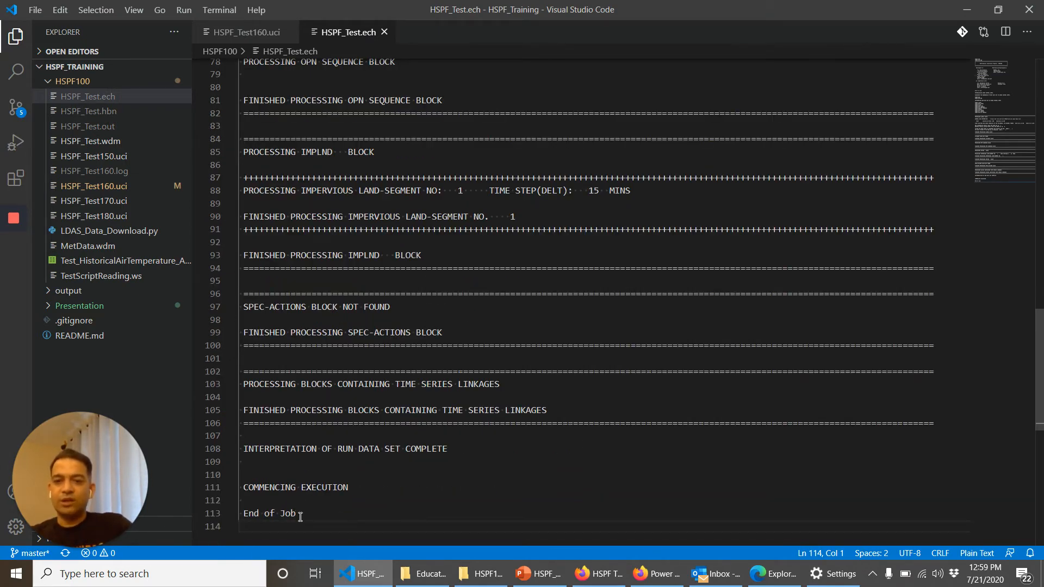
{"action": "left_click_drag", "start_coordinate": [297, 514], "coordinate": [253, 501]}
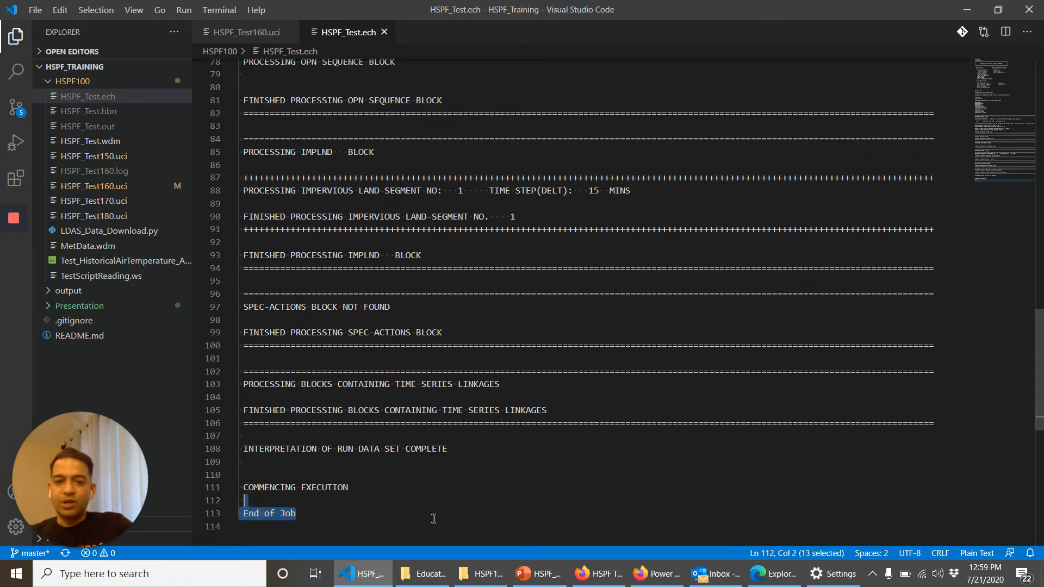
Step: Open HSPF_Test.out from the HSPF100 folder in the code editor
{"action": "left_click", "coordinate": [482, 576]}
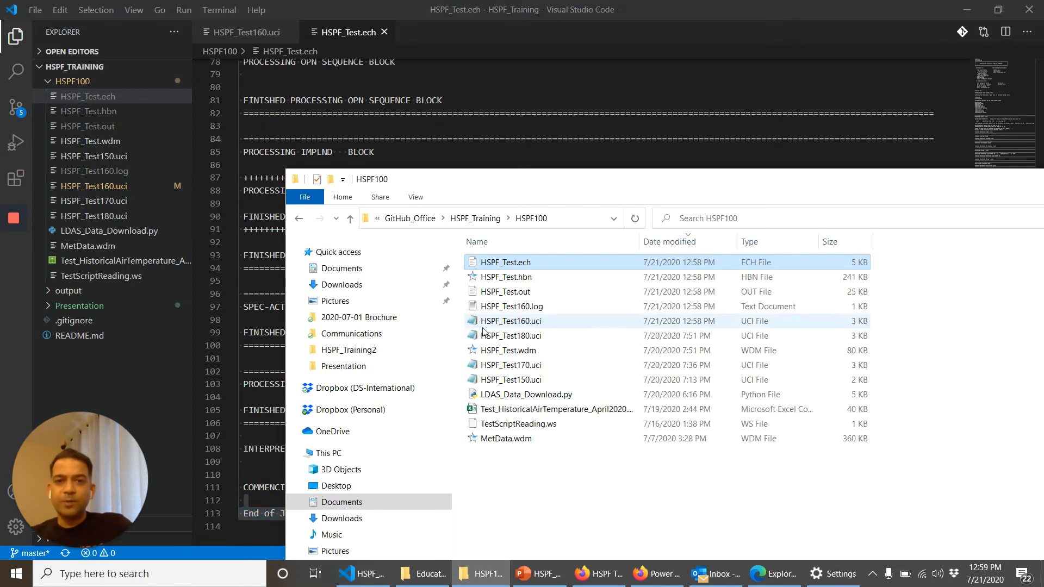
{"action": "left_click_drag", "start_coordinate": [528, 295], "coordinate": [439, 31]}
{"action": "left_click", "coordinate": [417, 168]}
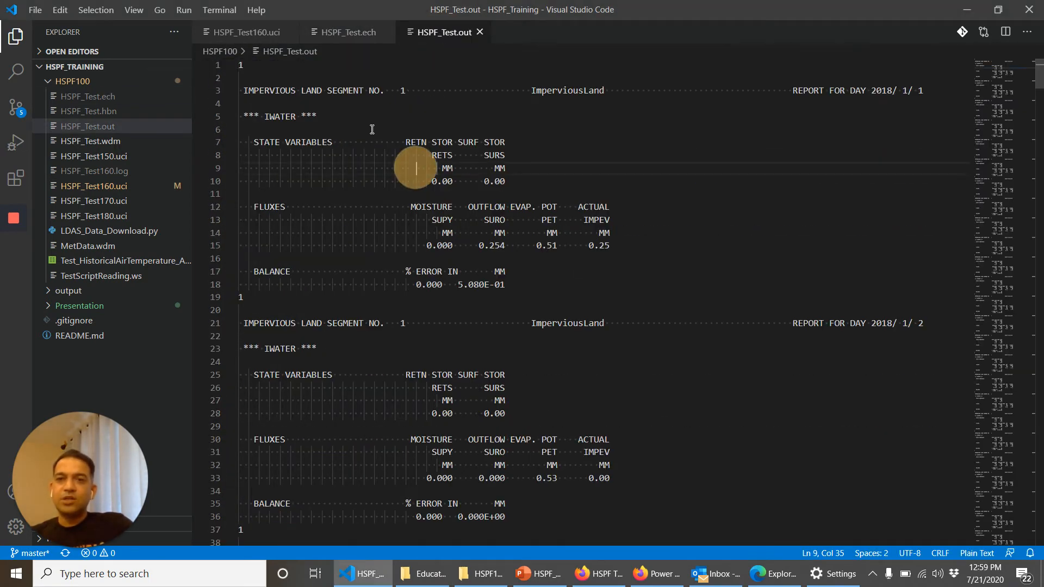
Step: Compare the FILES block and print flags of HSPF_Test160.uci with the daily IWATER reports in HSPF_Test.out through late January
{"action": "left_click", "coordinate": [246, 32]}
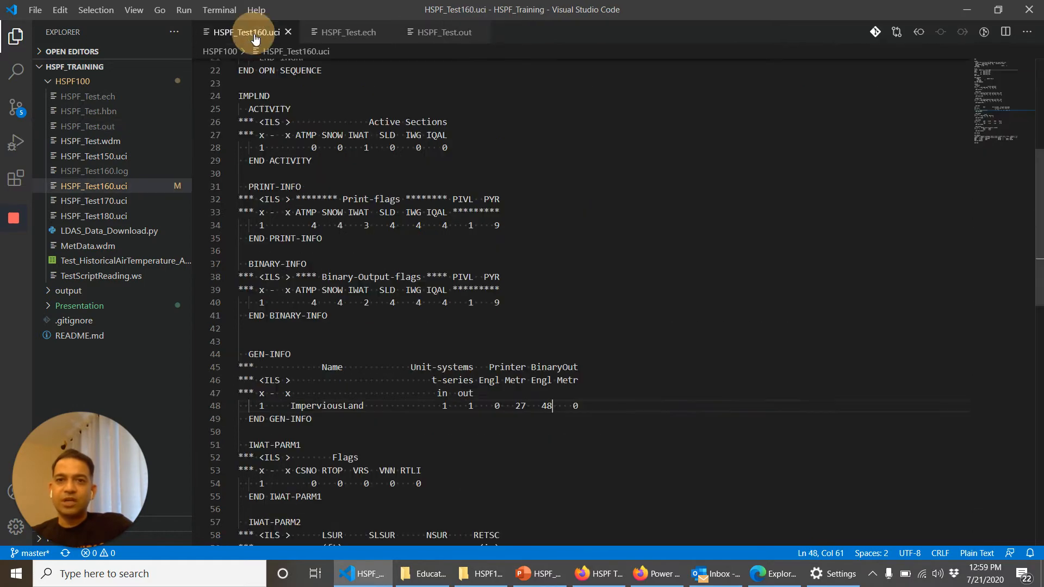
{"action": "scroll", "coordinate": [366, 173], "scroll_direction": "up", "scroll_amount": 5}
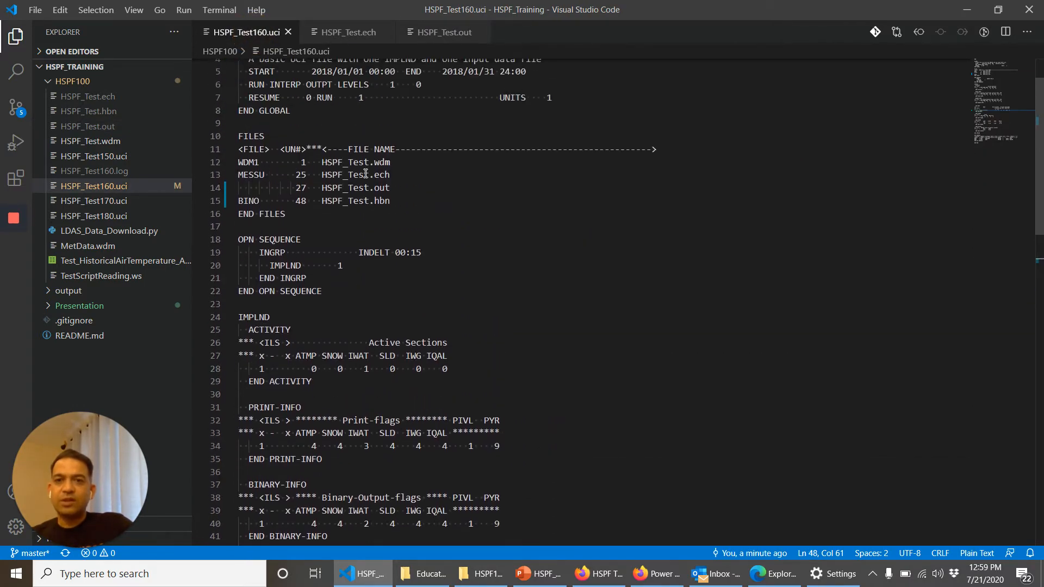
{"action": "left_click", "coordinate": [435, 32]}
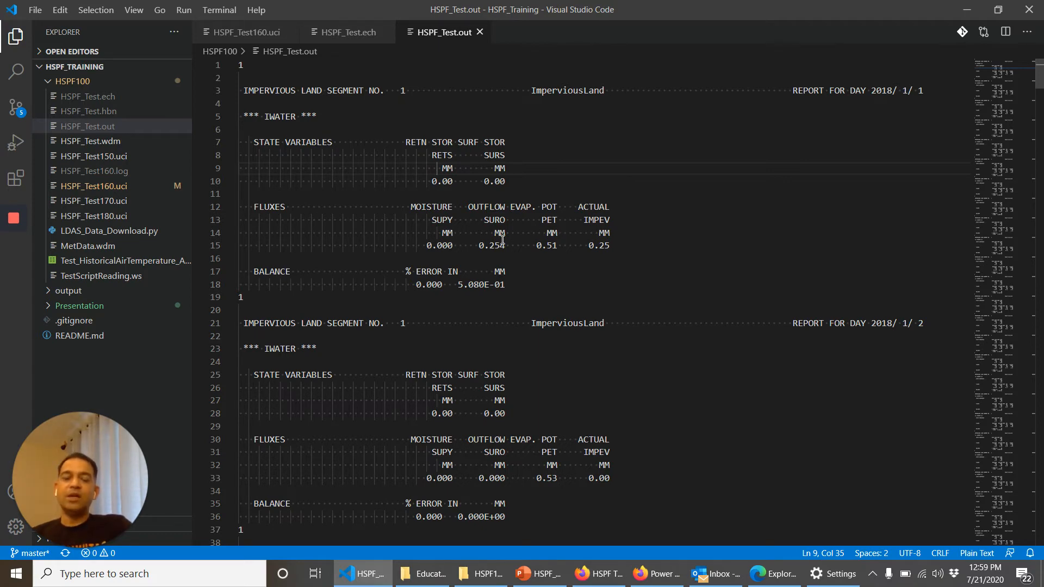
{"action": "scroll", "coordinate": [503, 240], "scroll_direction": "down", "scroll_amount": 8}
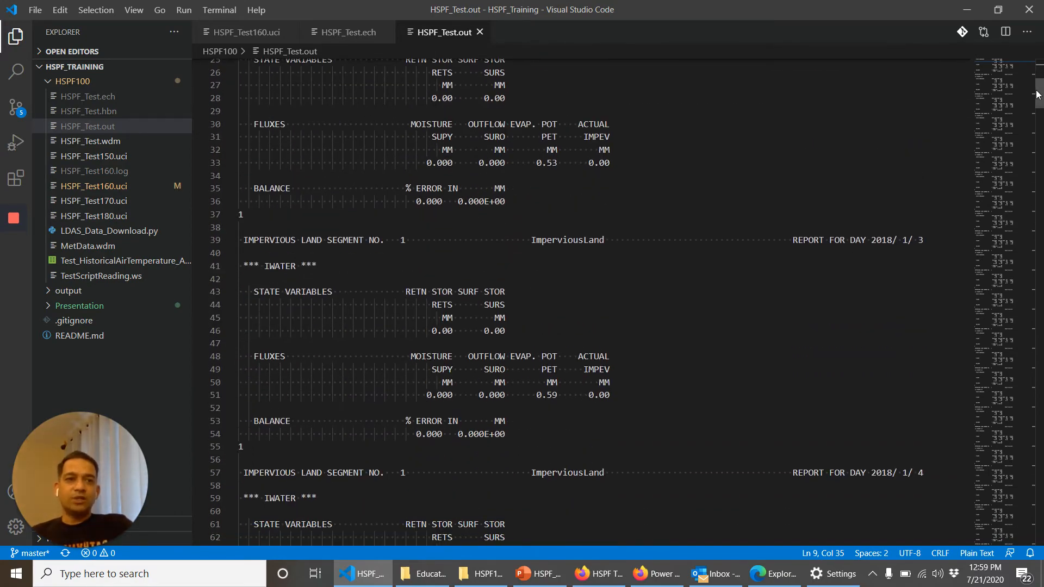
{"action": "left_click_drag", "start_coordinate": [1039, 94], "coordinate": [1042, 384]}
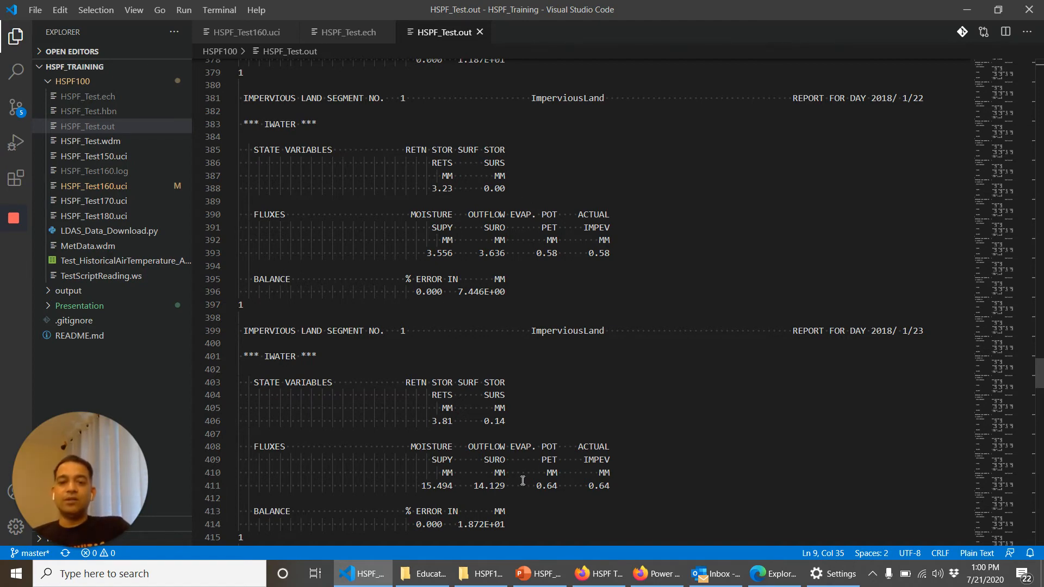
Step: Open the binary output HSPF_Test.hbn from the HSPF100 folder in SARA Timeseries Utility and clear File Explorer from behind it
{"action": "mouse_move", "coordinate": [483, 574]}
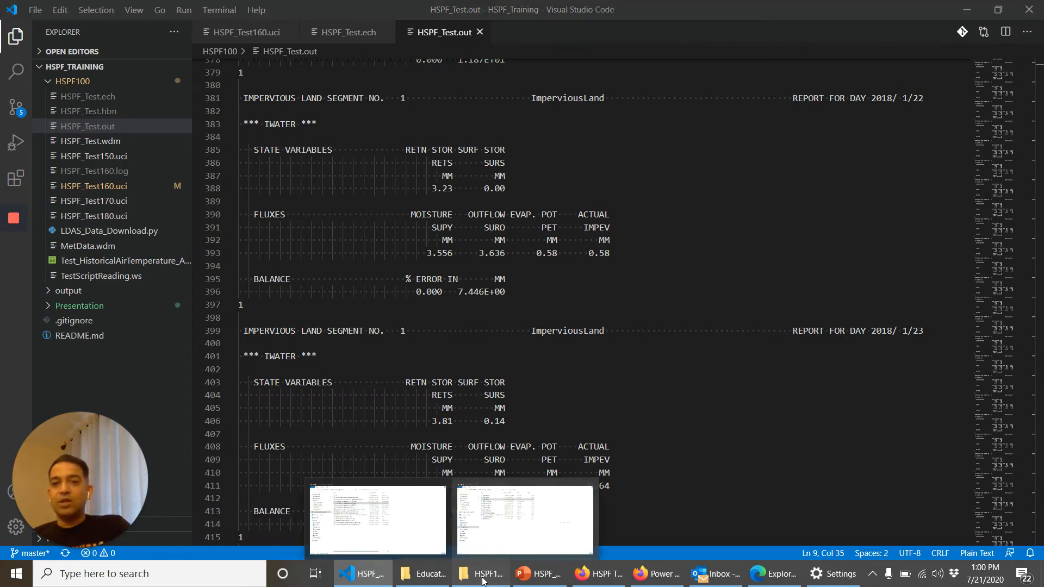
{"action": "left_click", "coordinate": [505, 517]}
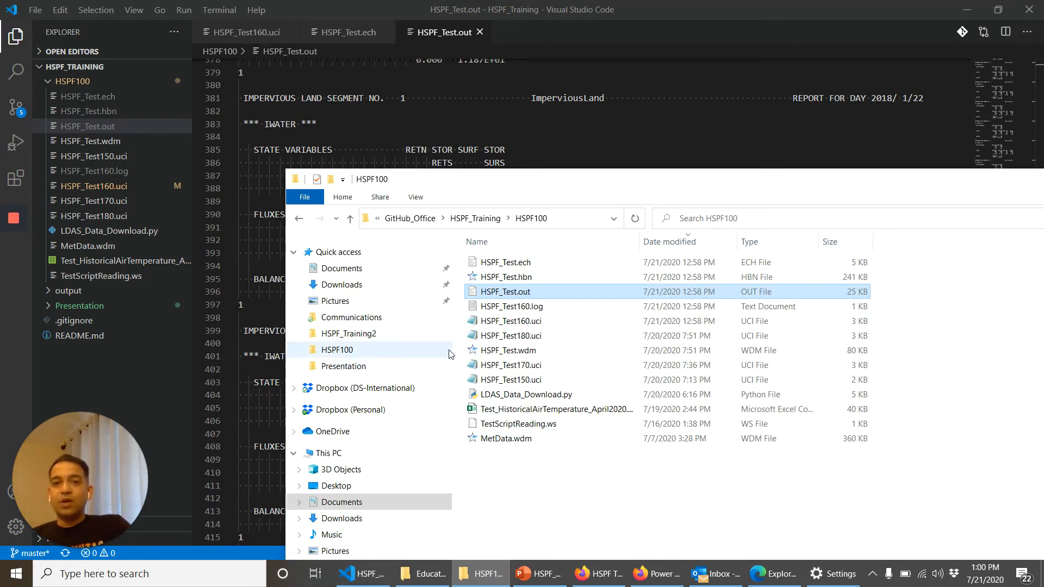
{"action": "left_click", "coordinate": [524, 278]}
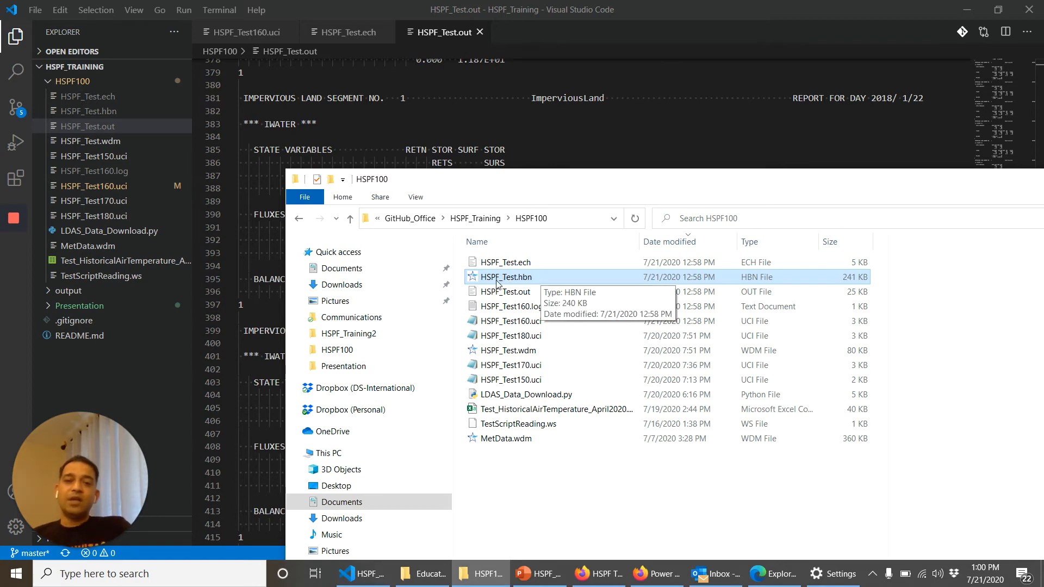
{"action": "double_click", "coordinate": [527, 277]}
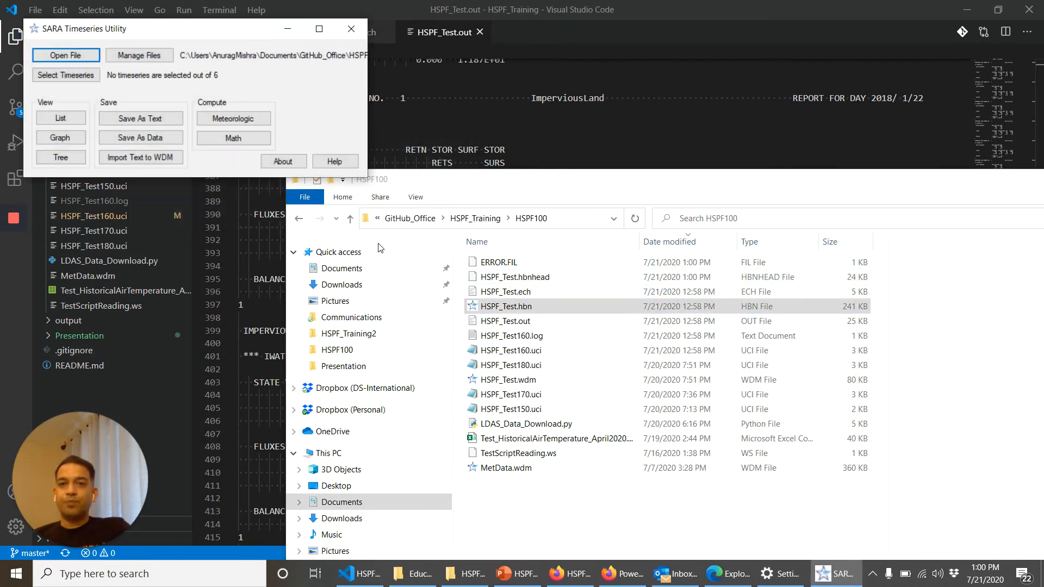
{"action": "left_click", "coordinate": [133, 9]}
{"action": "left_click", "coordinate": [553, 48]}
{"action": "key", "text": "alt+Tab"}
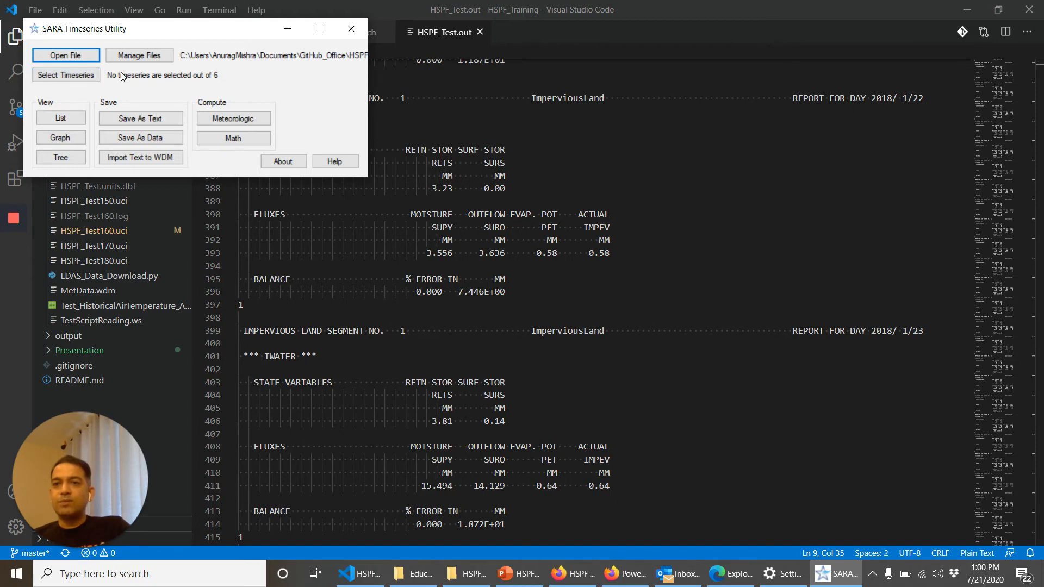
Step: Select the SUPY and SURO time series of HSPF_Test at location I:1 from the binary output
{"action": "left_click", "coordinate": [70, 79]}
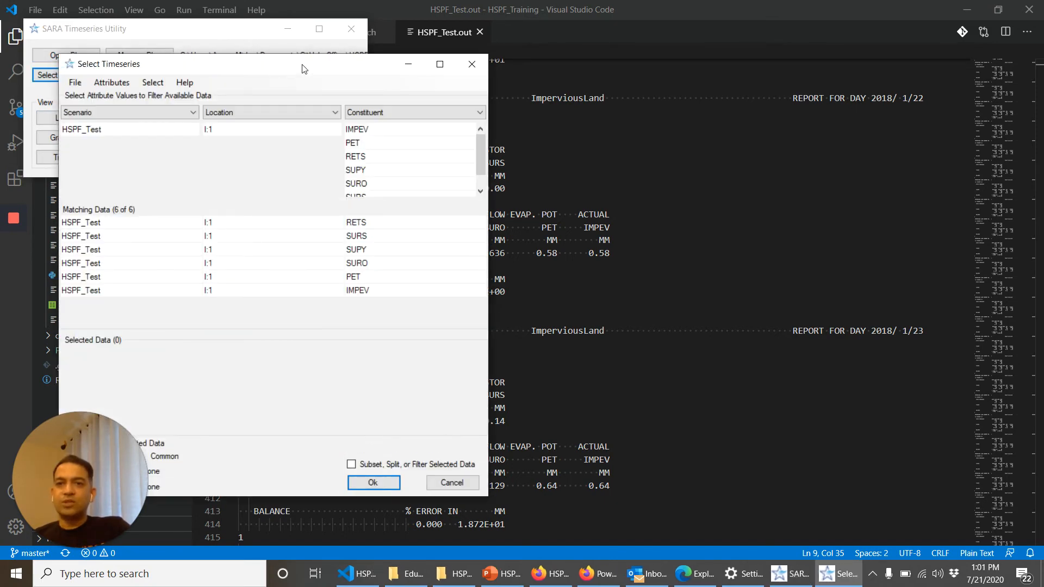
{"action": "left_click_drag", "start_coordinate": [314, 63], "coordinate": [462, 64]}
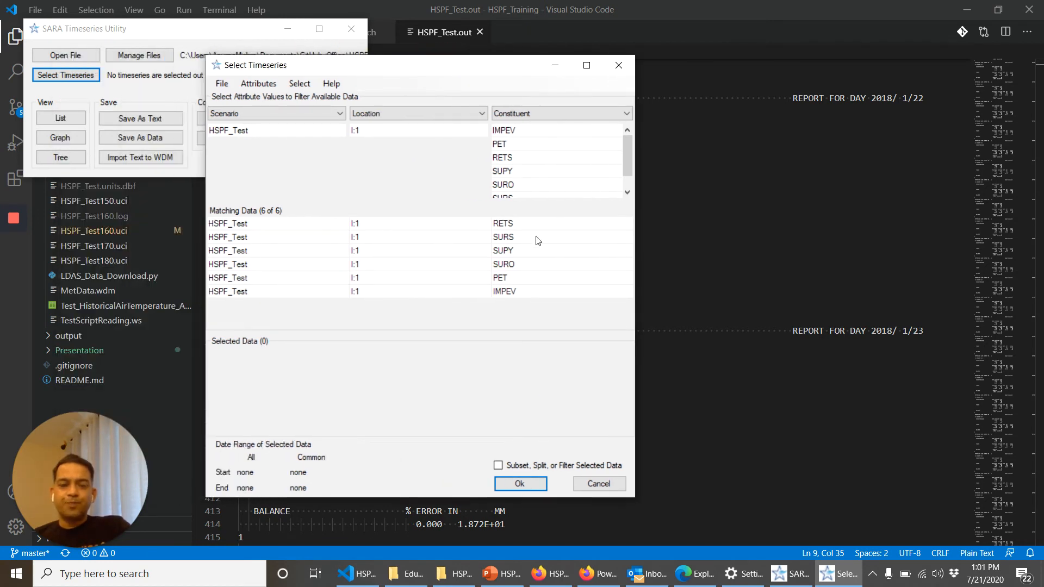
{"action": "left_click", "coordinate": [521, 252]}
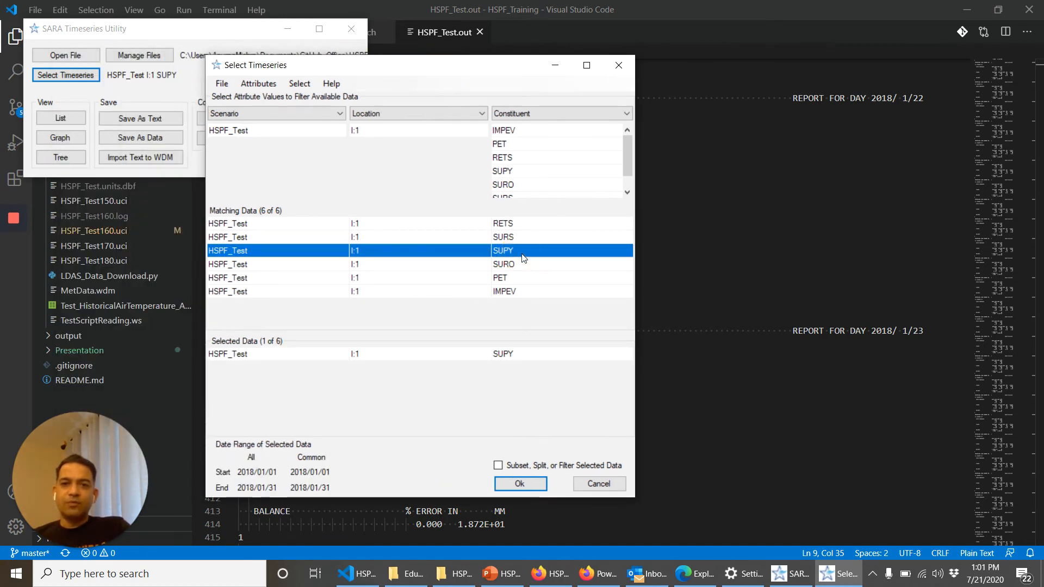
{"action": "left_click", "coordinate": [523, 264]}
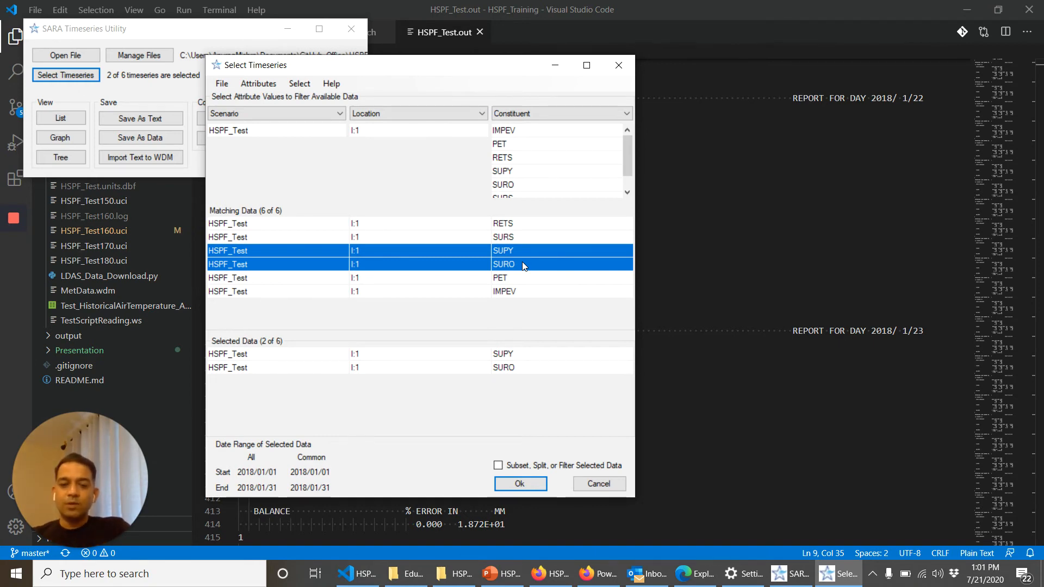
Step: Open the HSPF manual at C:\BASINS45\docs\HSPF.chm through File Explorer
{"action": "key", "text": "super+e"}
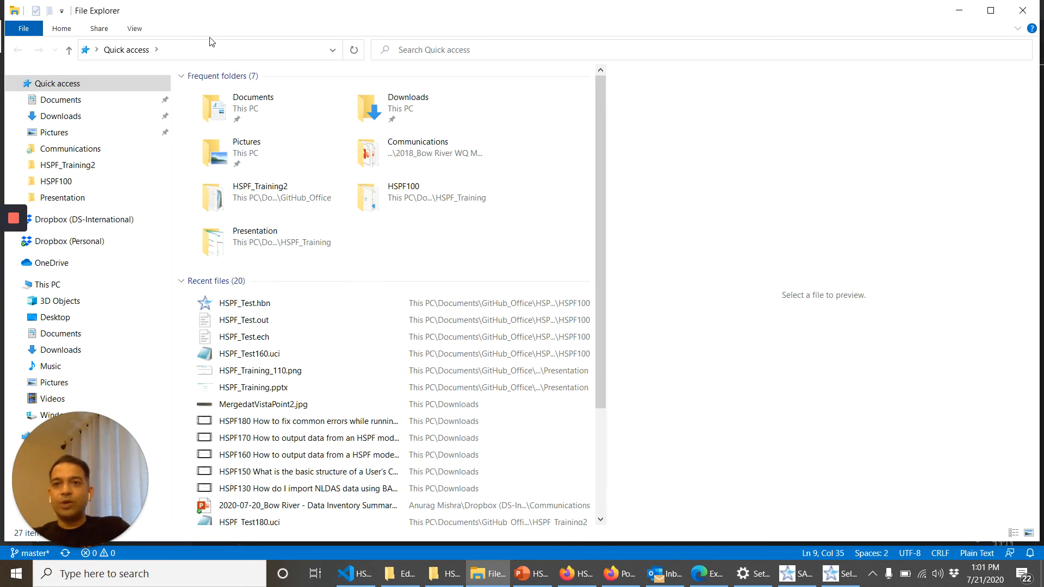
{"action": "left_click", "coordinate": [212, 51]}
{"action": "type", "text": "C:\bas"}
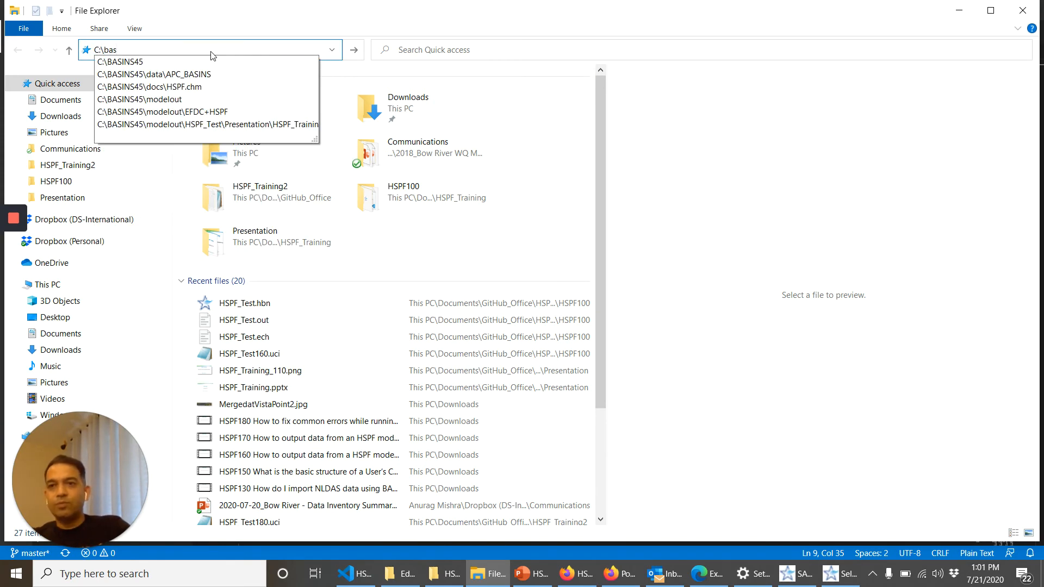
{"action": "key", "text": "Down"}
{"action": "key", "text": "Down"}
{"action": "key", "text": "Down"}
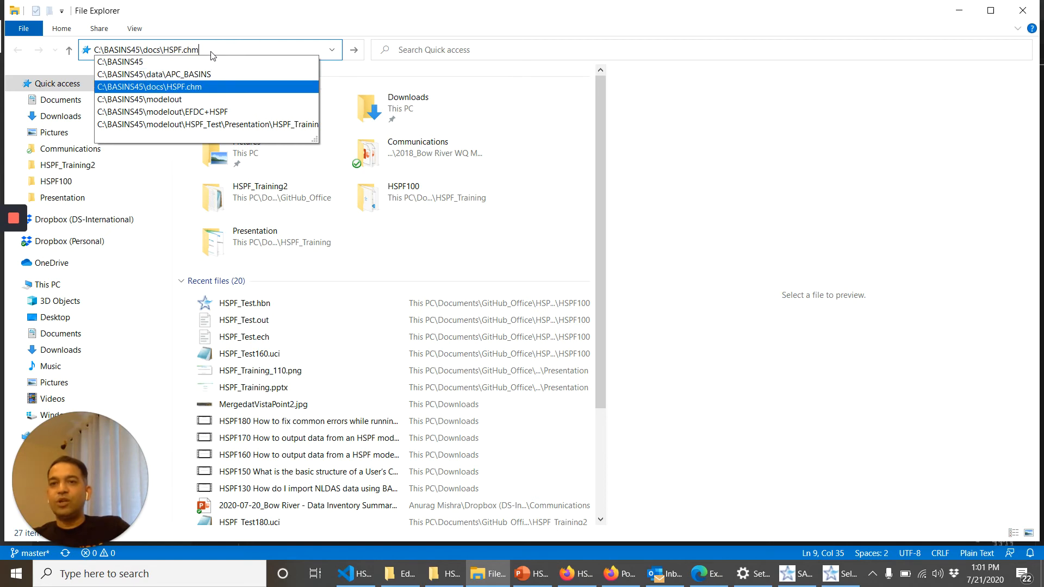
{"action": "key", "text": "Return"}
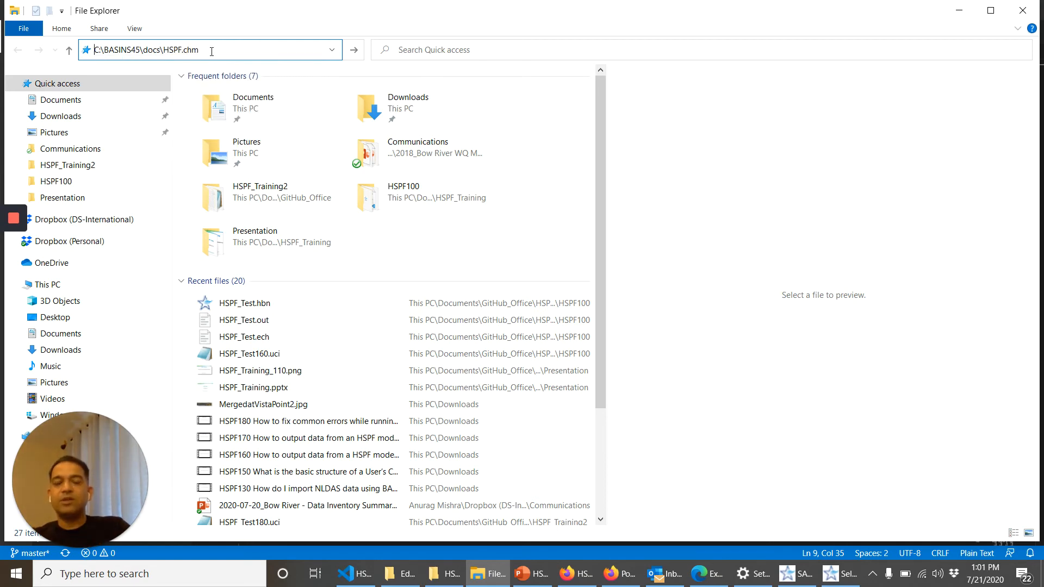
Step: Search the HSPF manual for SURO and check its units in the Group IWATER topic
{"action": "type", "text": "SURO"}
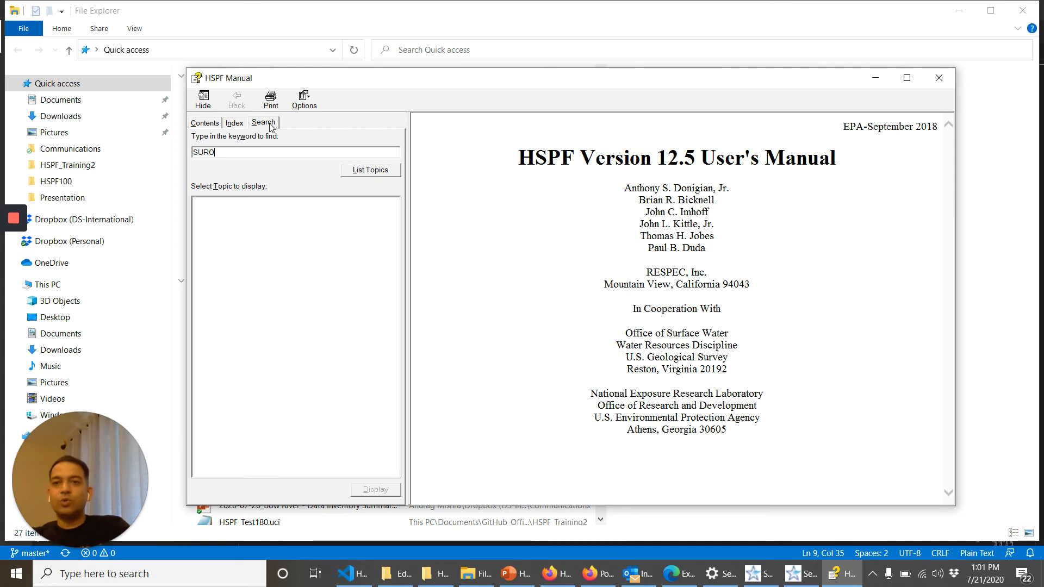
{"action": "key", "text": "Return"}
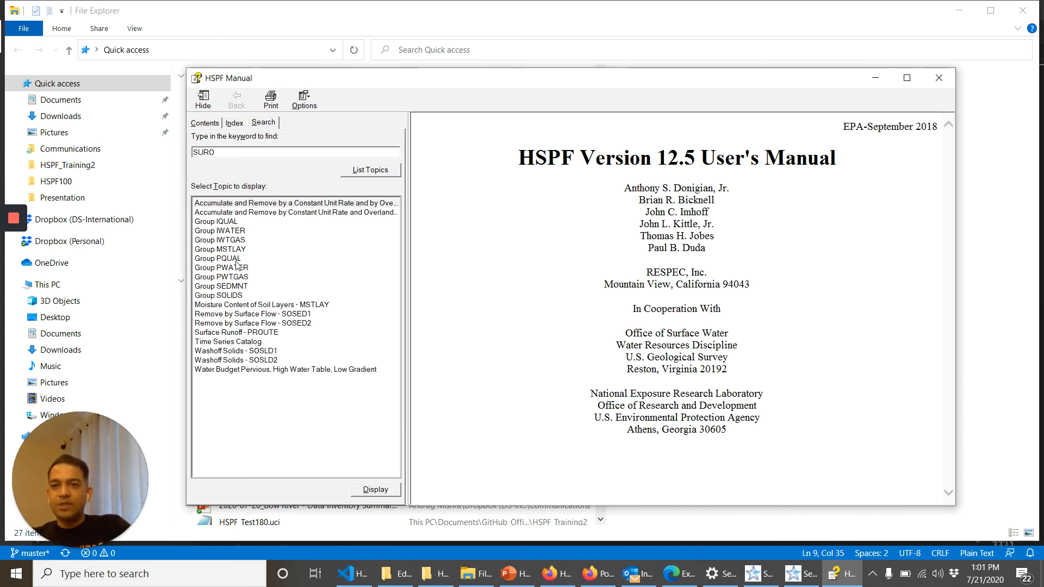
{"action": "double_click", "coordinate": [238, 235]}
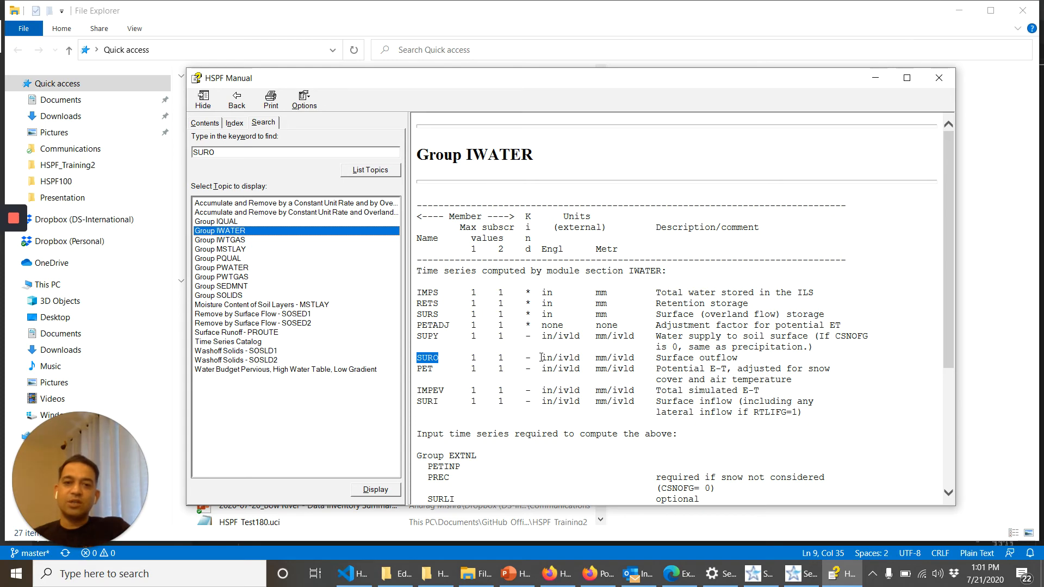
{"action": "left_click_drag", "start_coordinate": [542, 358], "coordinate": [580, 358]}
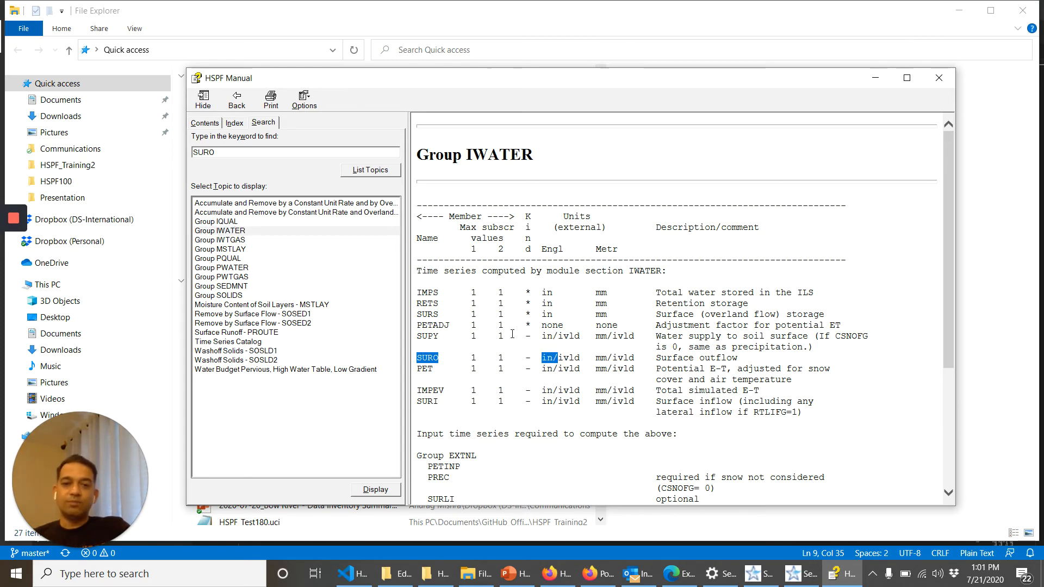
Step: Minimize File Explorer, switch back to SARA Timeseries Utility, accept the SUPY and SURO selection, and list their values
{"action": "left_click", "coordinate": [968, 12]}
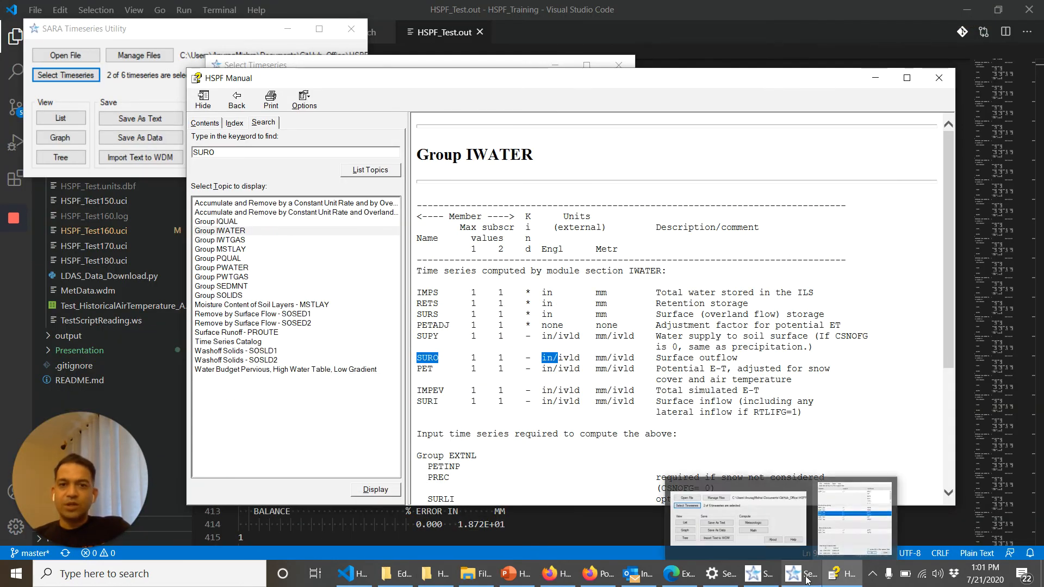
{"action": "left_click", "coordinate": [806, 580]}
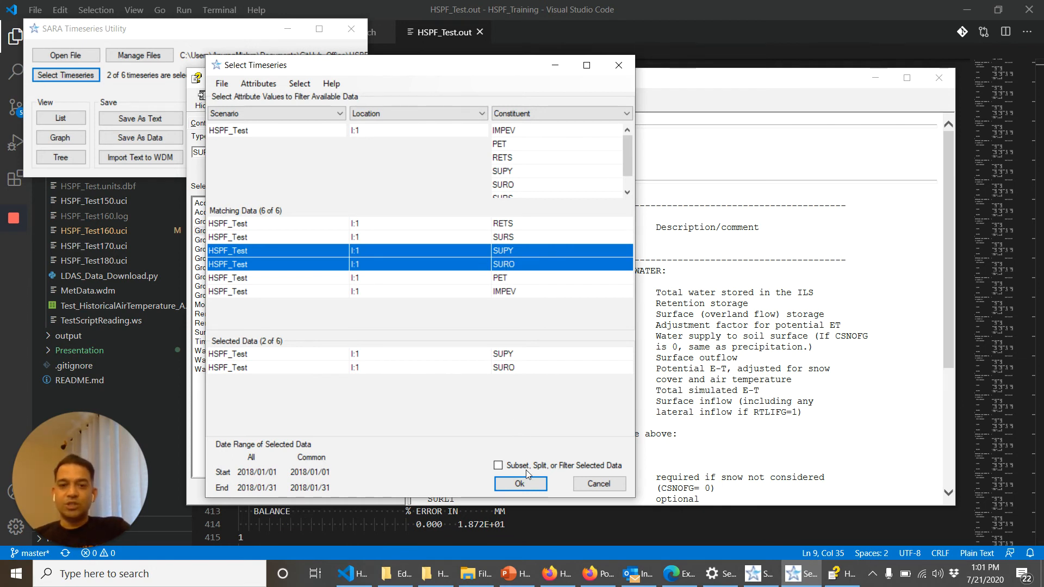
{"action": "left_click", "coordinate": [527, 484]}
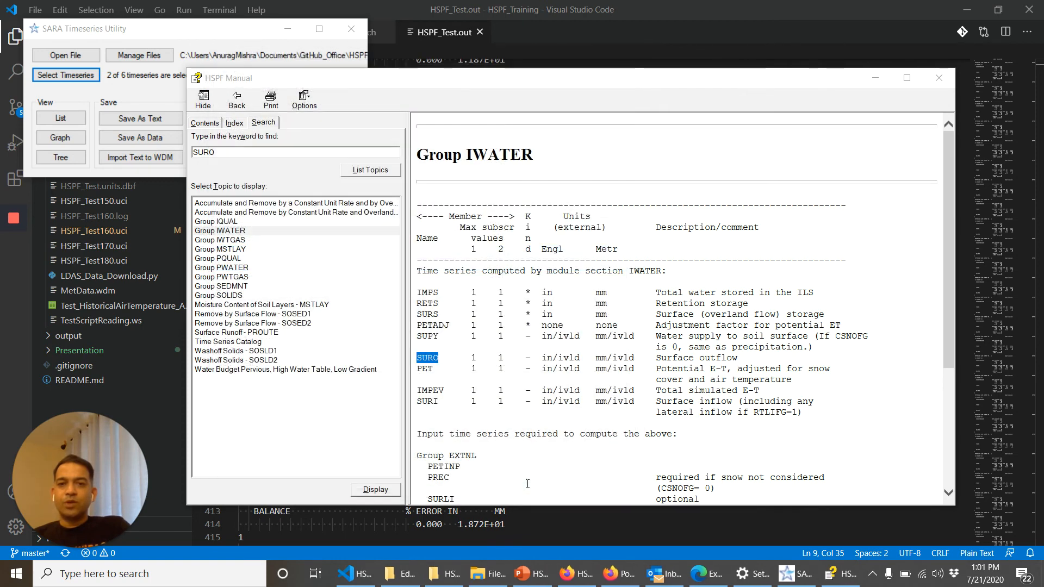
{"action": "left_click", "coordinate": [61, 118]}
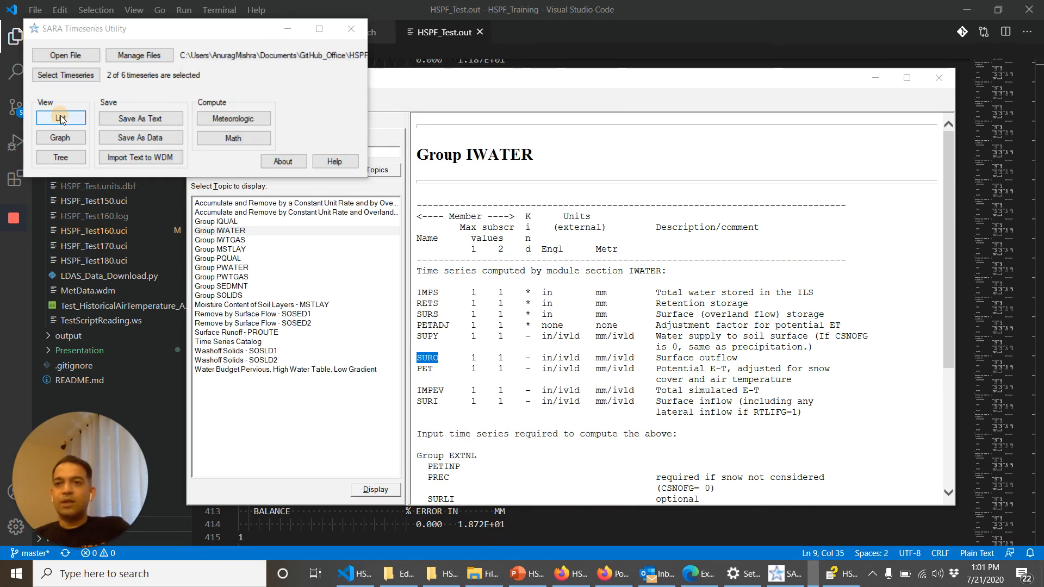
{"action": "left_click_drag", "start_coordinate": [376, 81], "coordinate": [380, 56]}
Step: Generate a Time Series graph of SUPY and SURO from the listed data and widen its window
{"action": "left_click", "coordinate": [338, 69]}
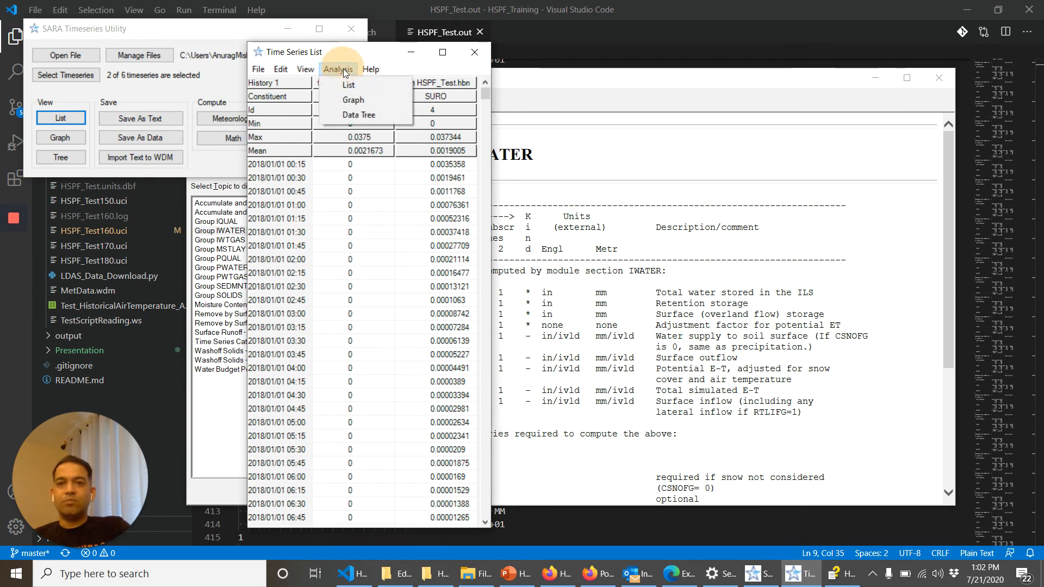
{"action": "left_click", "coordinate": [358, 100]}
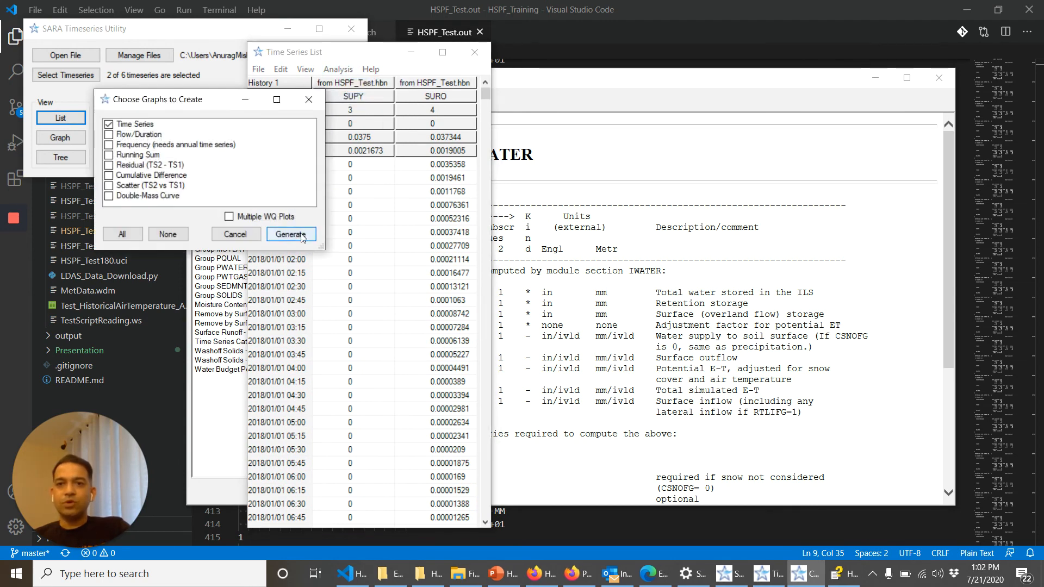
{"action": "left_click", "coordinate": [301, 235]}
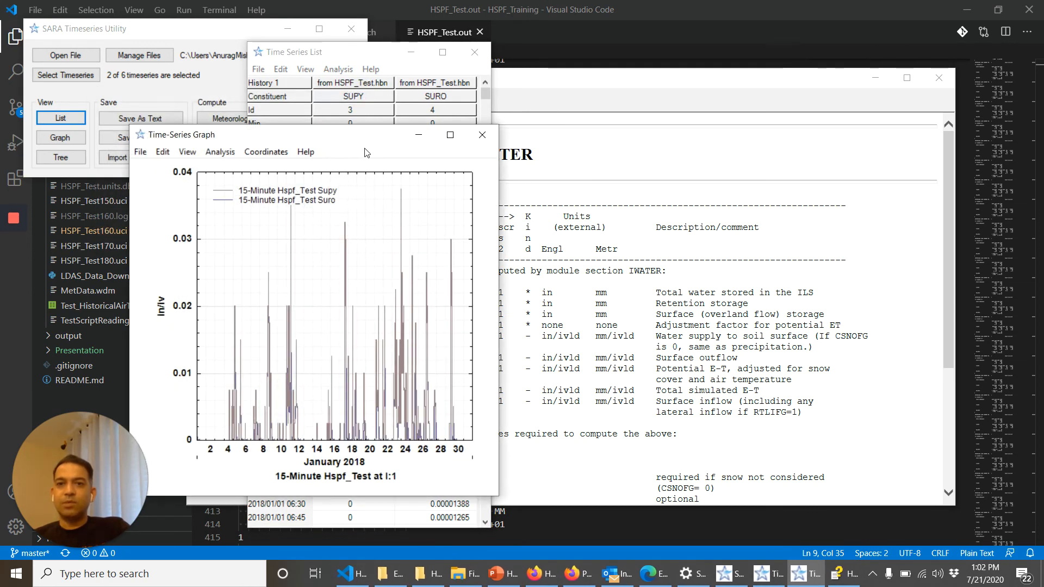
{"action": "left_click_drag", "start_coordinate": [367, 135], "coordinate": [497, 100]}
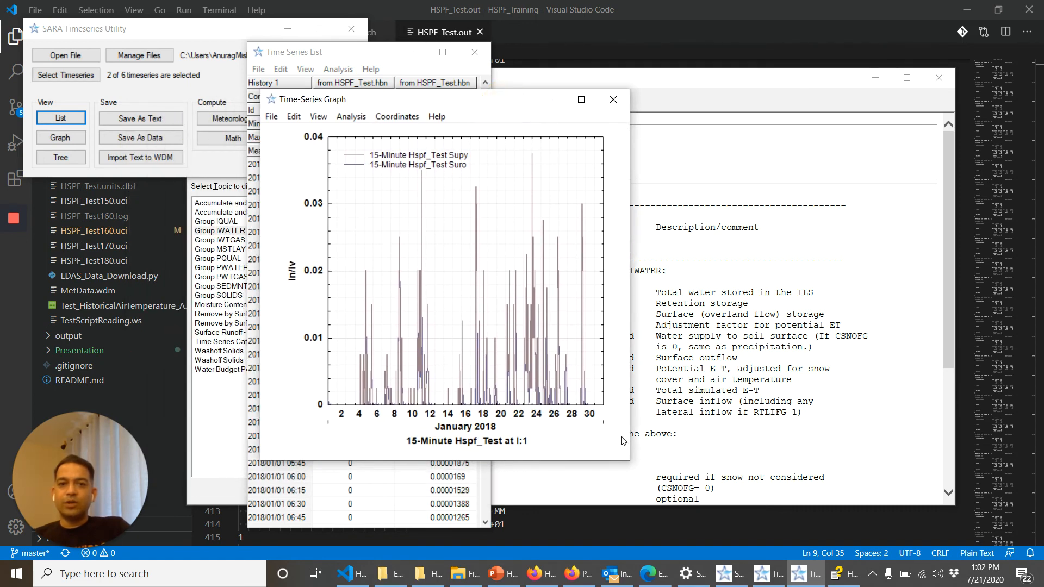
{"action": "left_click_drag", "start_coordinate": [629, 460], "coordinate": [759, 476]}
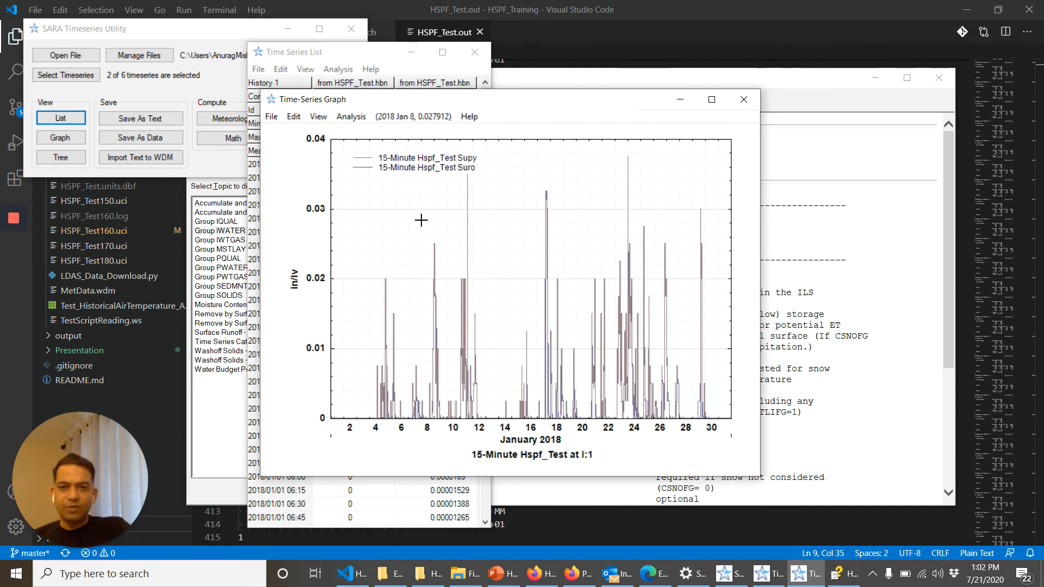
Step: Change the 15-Minute Hspf_Test Supy curve color to red, apply it to the graph, and close the graph editor
{"action": "left_click", "coordinate": [292, 118]}
{"action": "left_click", "coordinate": [306, 130]}
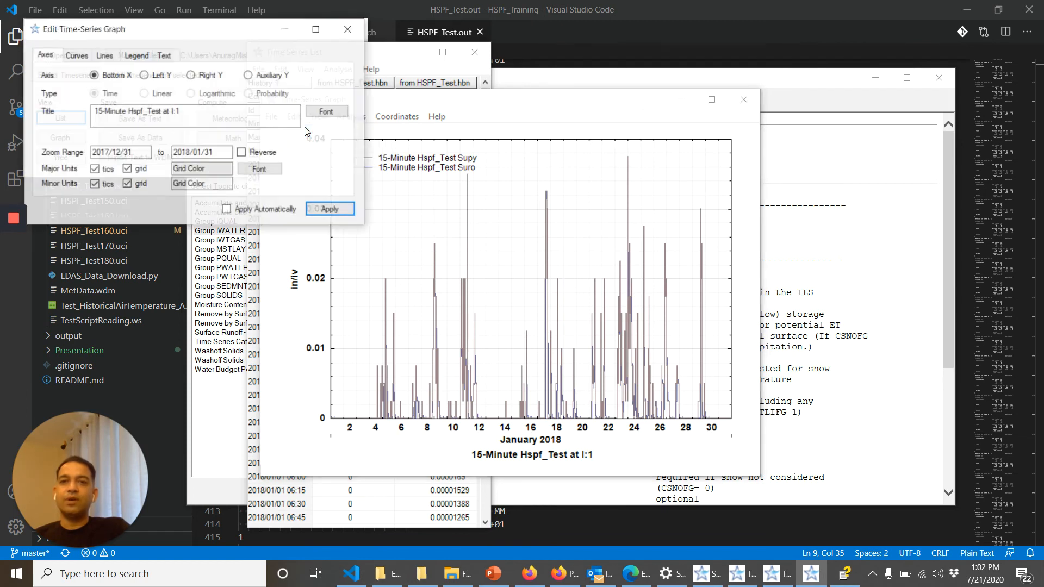
{"action": "left_click", "coordinate": [76, 56]}
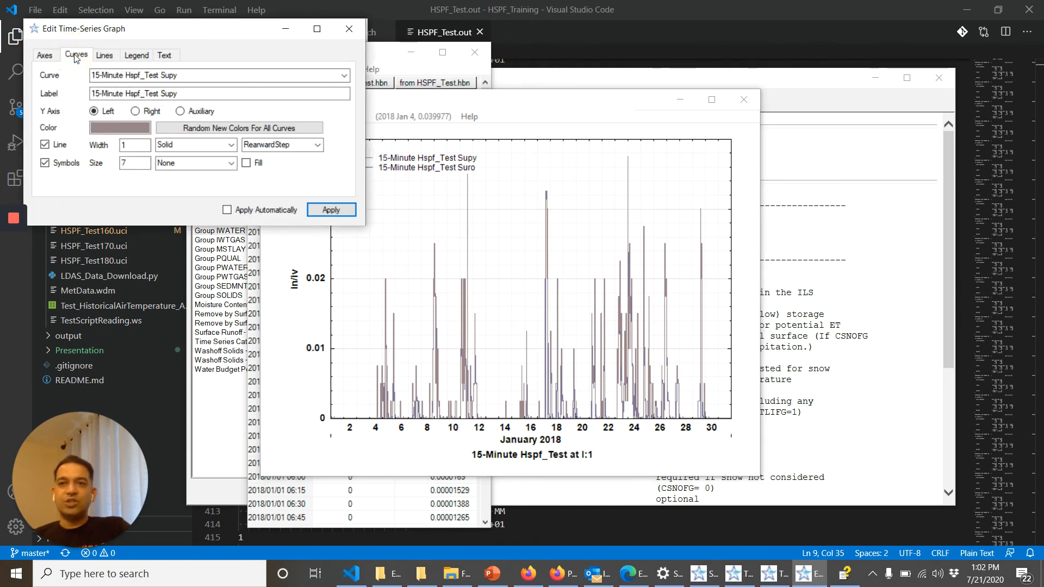
{"action": "left_click", "coordinate": [134, 128]}
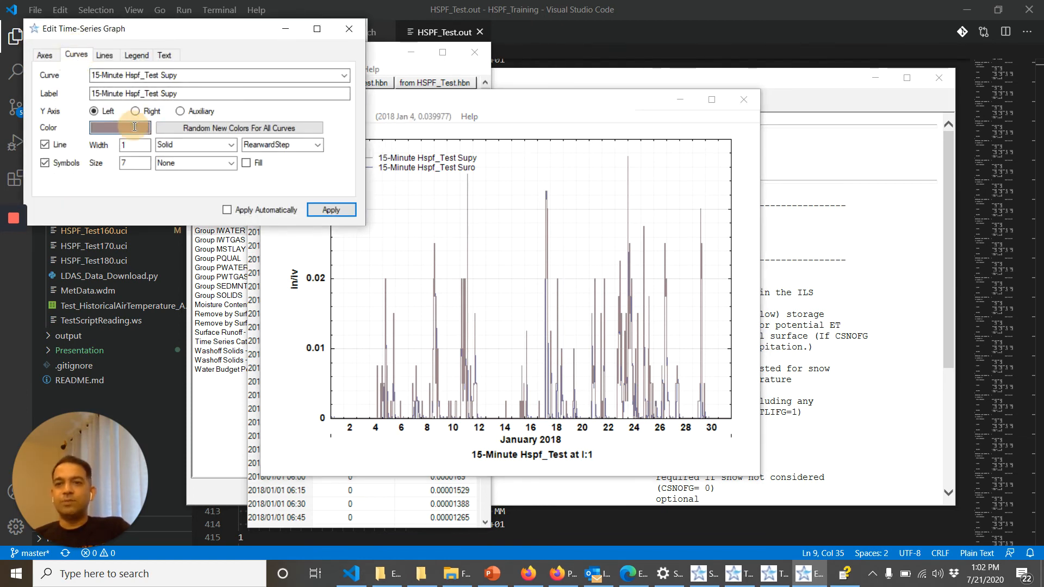
{"action": "left_click", "coordinate": [459, 169]}
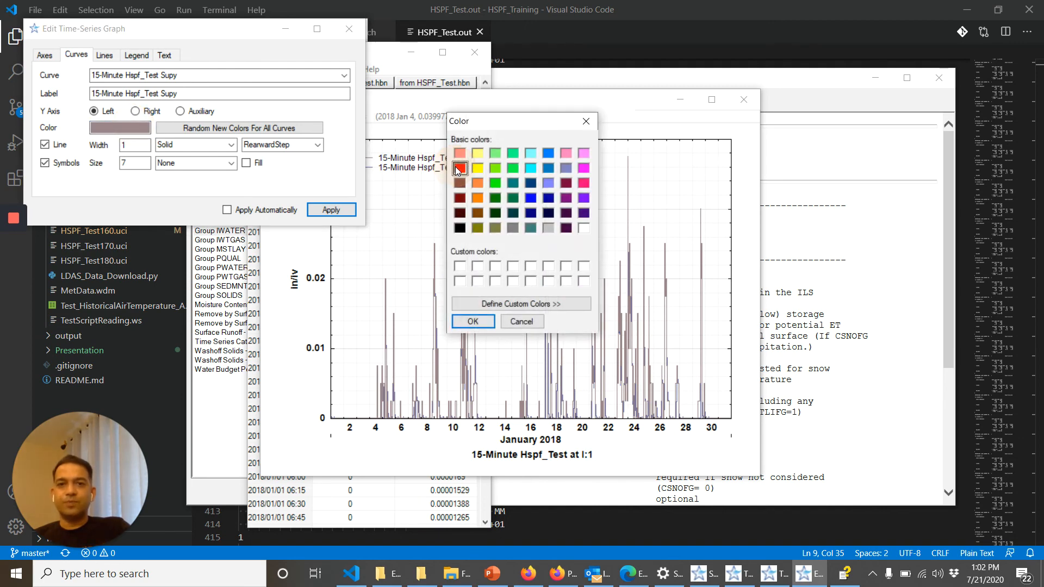
{"action": "left_click", "coordinate": [474, 322]}
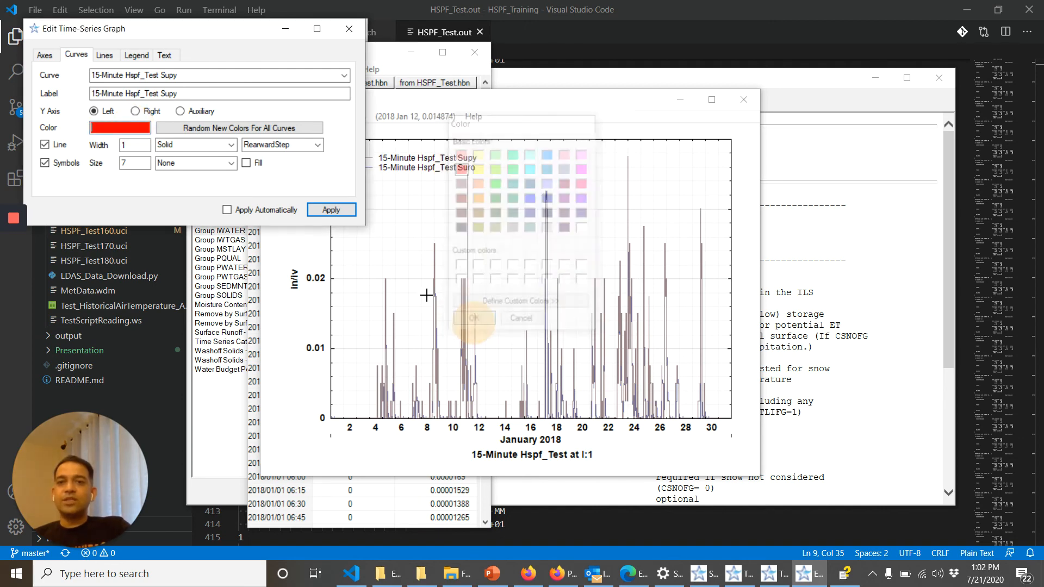
{"action": "left_click", "coordinate": [320, 208]}
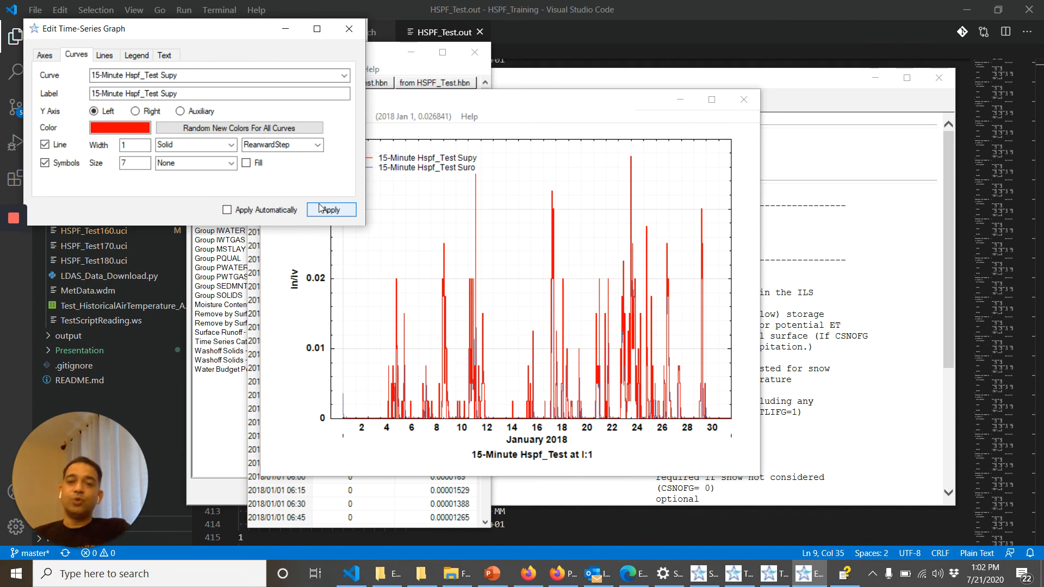
{"action": "left_click", "coordinate": [349, 28]}
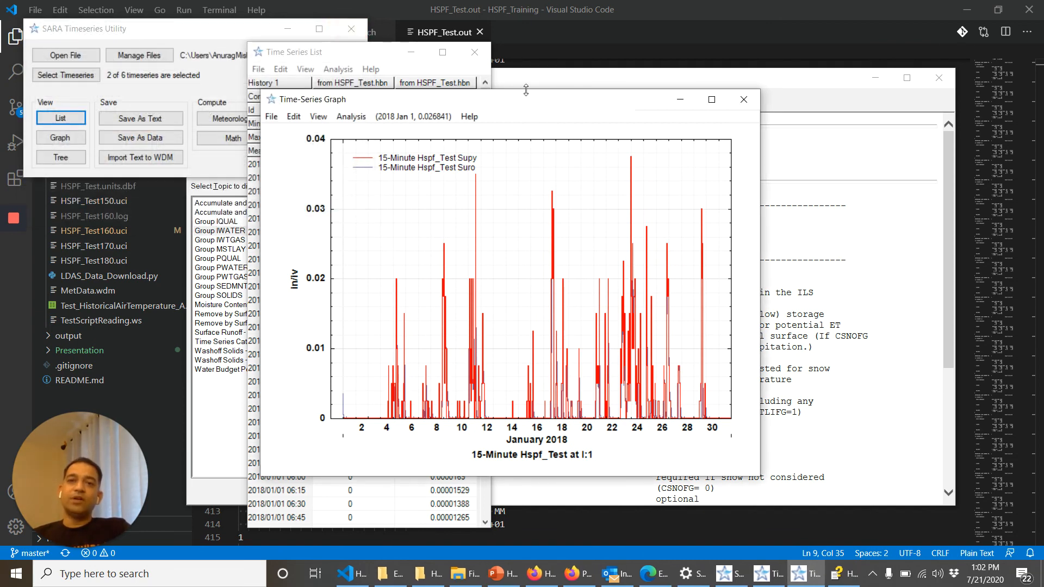